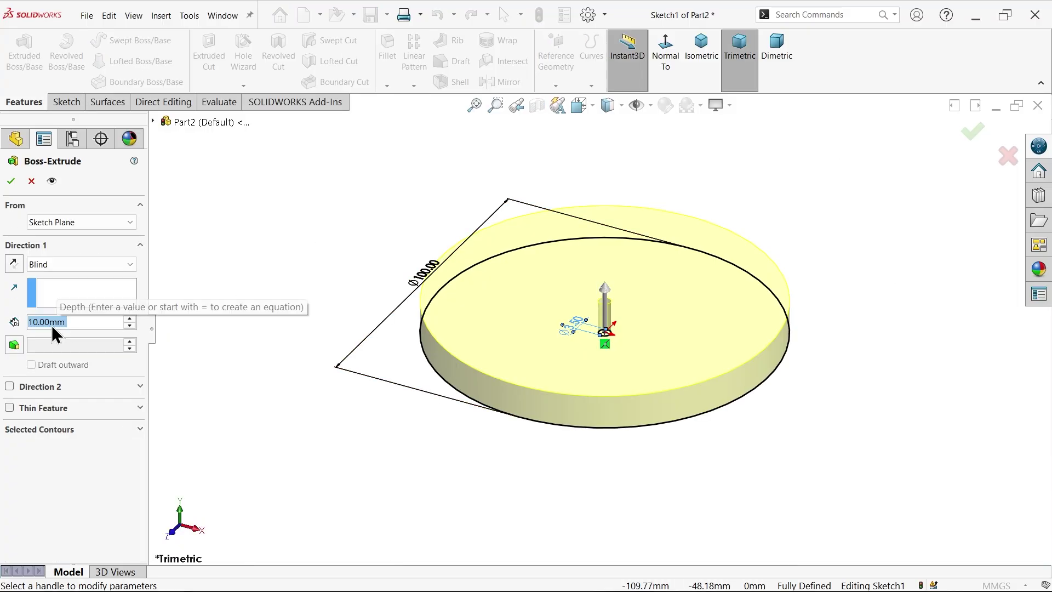
Set the boss extrusion depth to 2 mm and finish extruding the 100 mm disc with its centre hole
text(3)
key(BackSpace)
text(2)
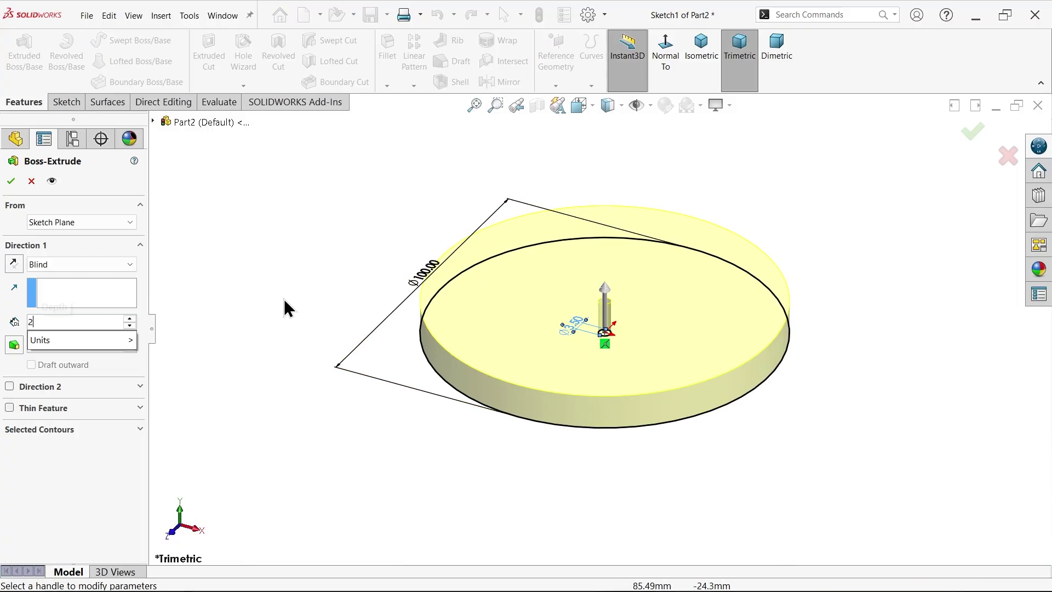
key(Return)
click(9, 183)
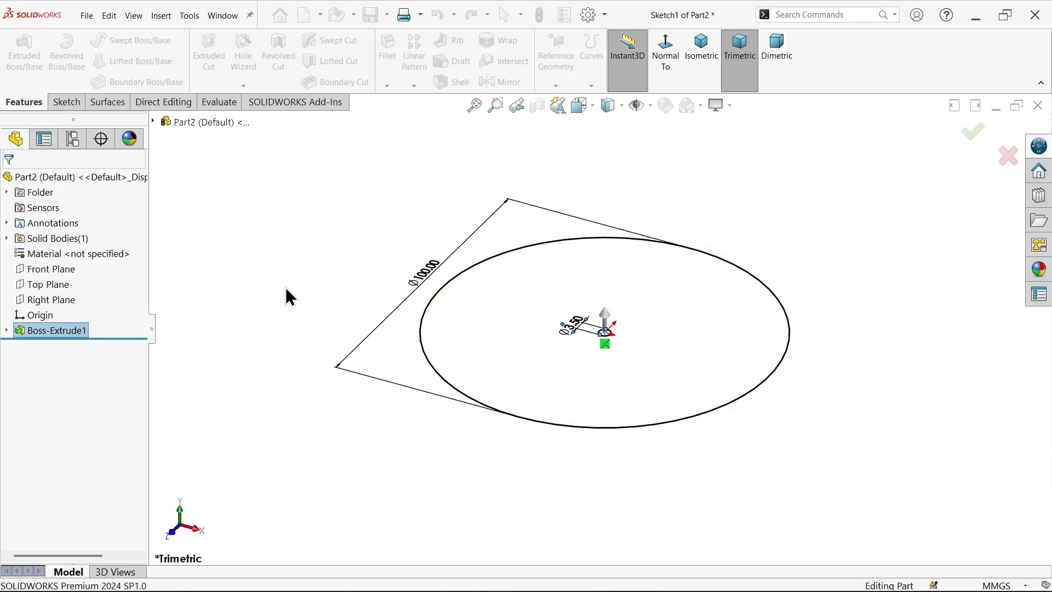
scroll(551, 294, down, 3)
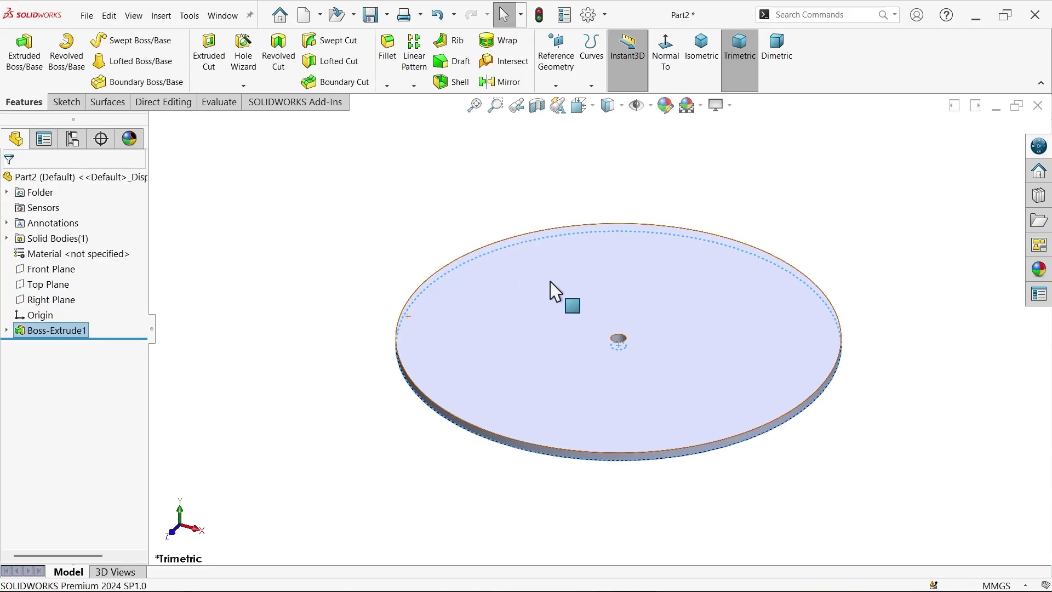
Apply a magenta colour appearance to the whole part
click(97, 180)
click(665, 106)
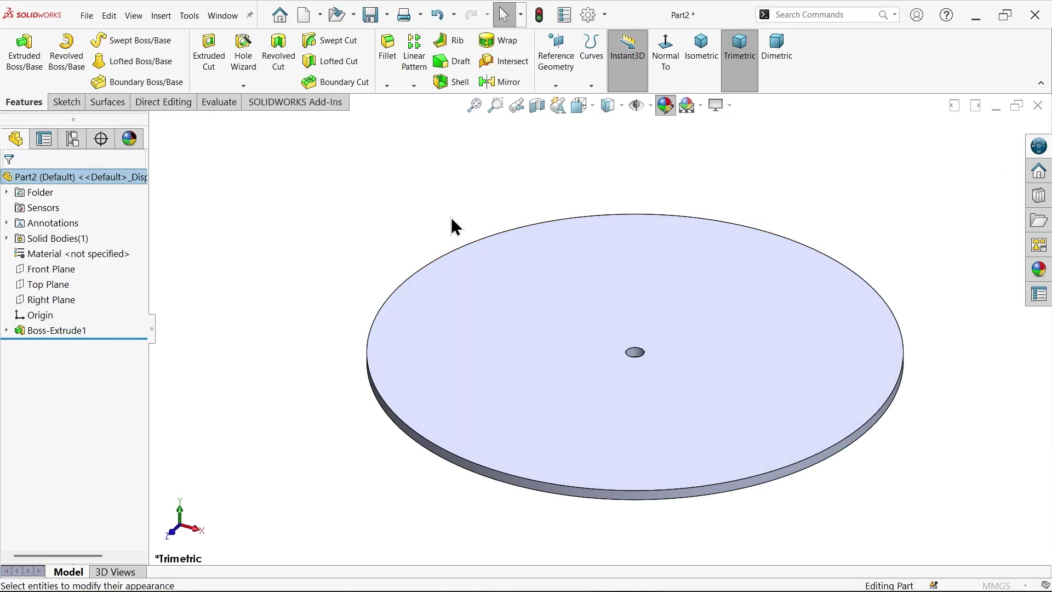
click(95, 490)
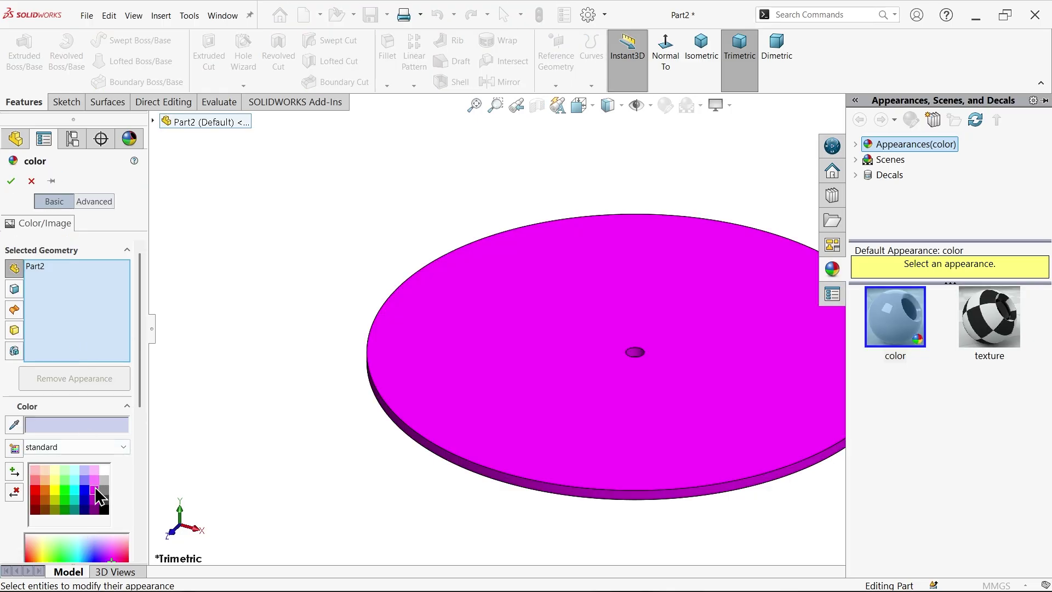
click(11, 183)
Start a sketch on the disc's top face and draw a circle of about 2.11 mm radius, centred horizontally beside the centre hole
click(692, 361)
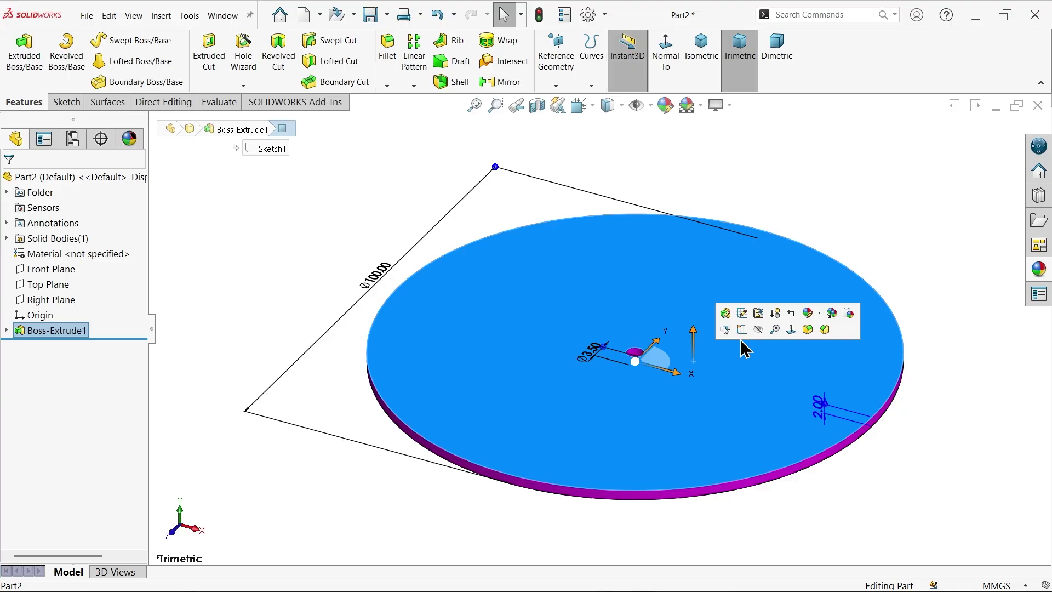
click(742, 336)
scroll(630, 340, down, 6)
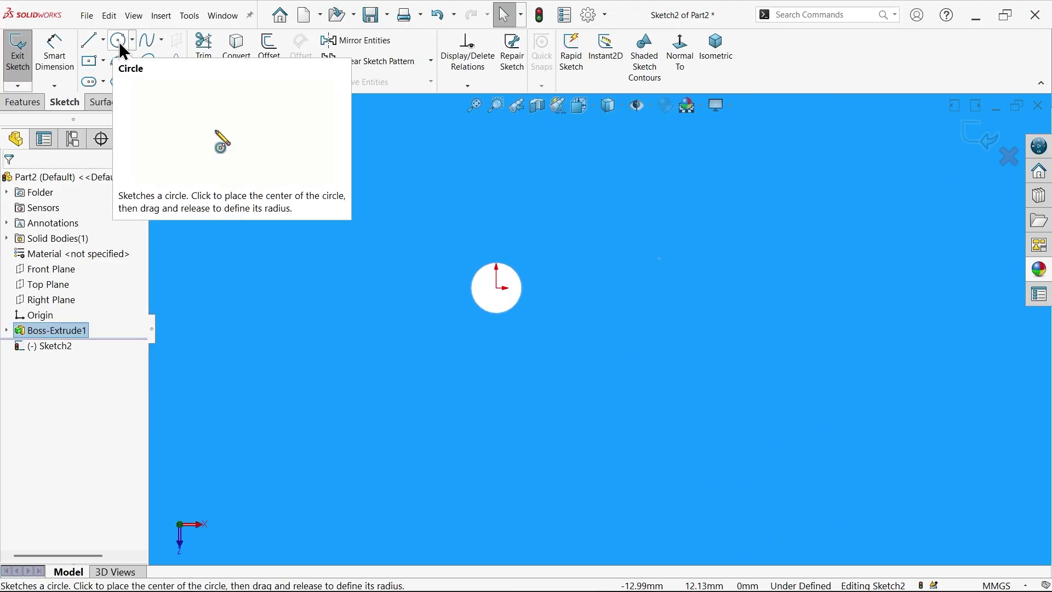
click(119, 40)
click(604, 288)
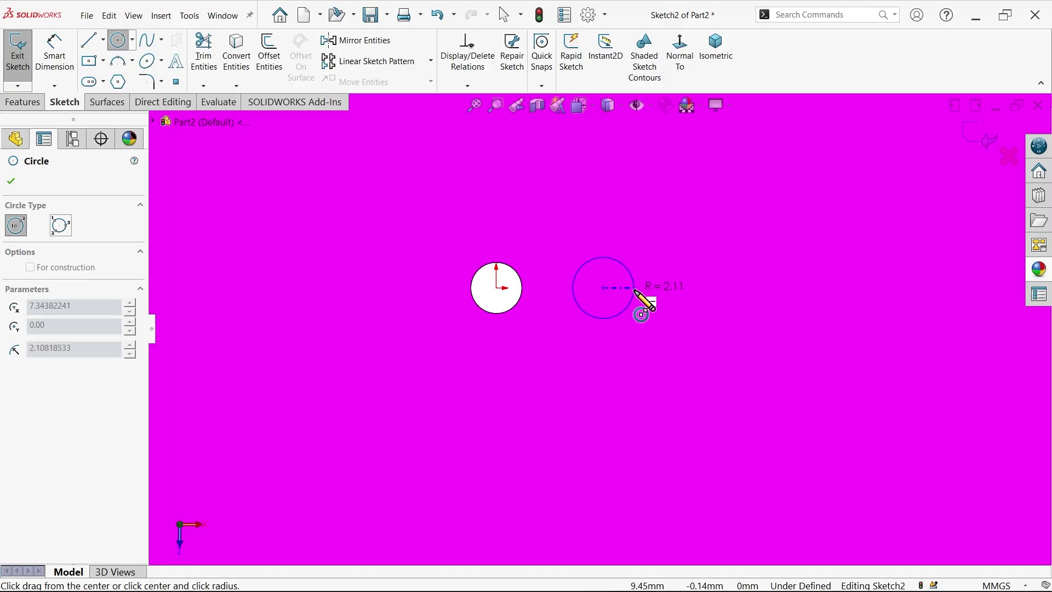
click(625, 309)
click(12, 181)
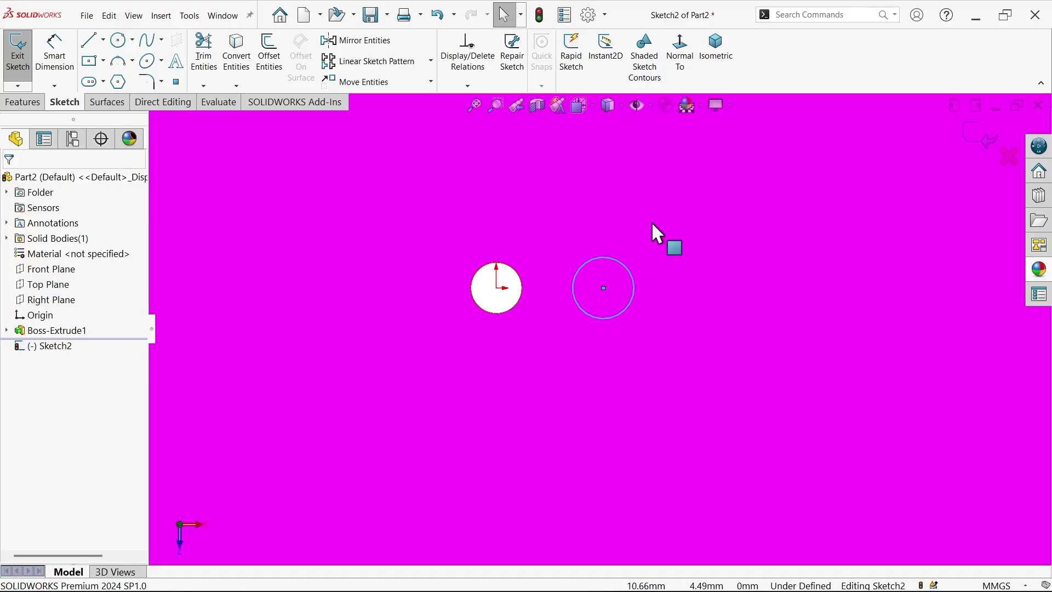
click(729, 108)
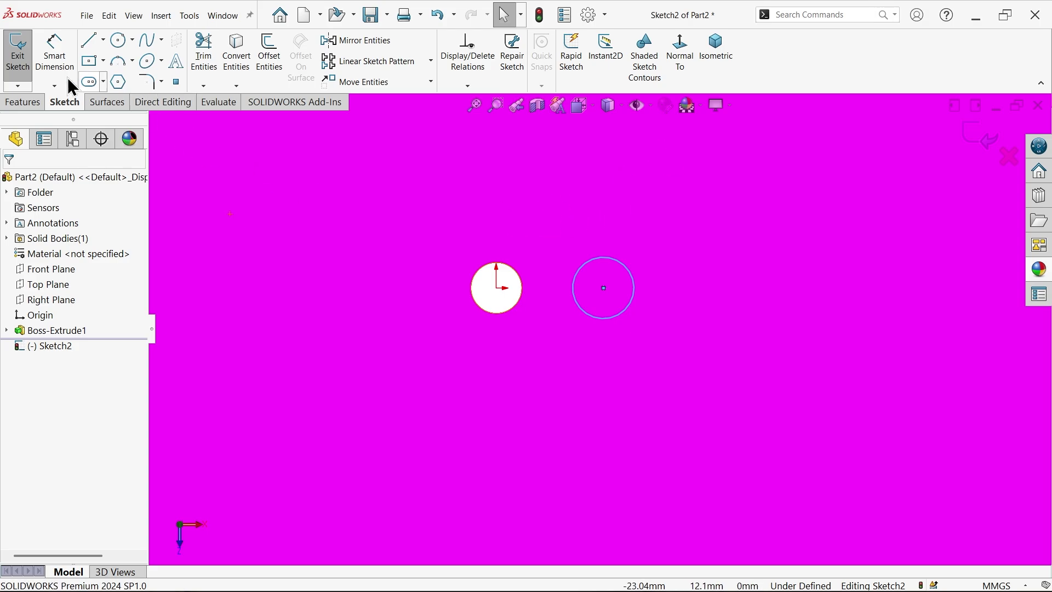
Dimension the sketched circle with its centre 5 mm from the origin and a diameter of 3 mm
click(53, 57)
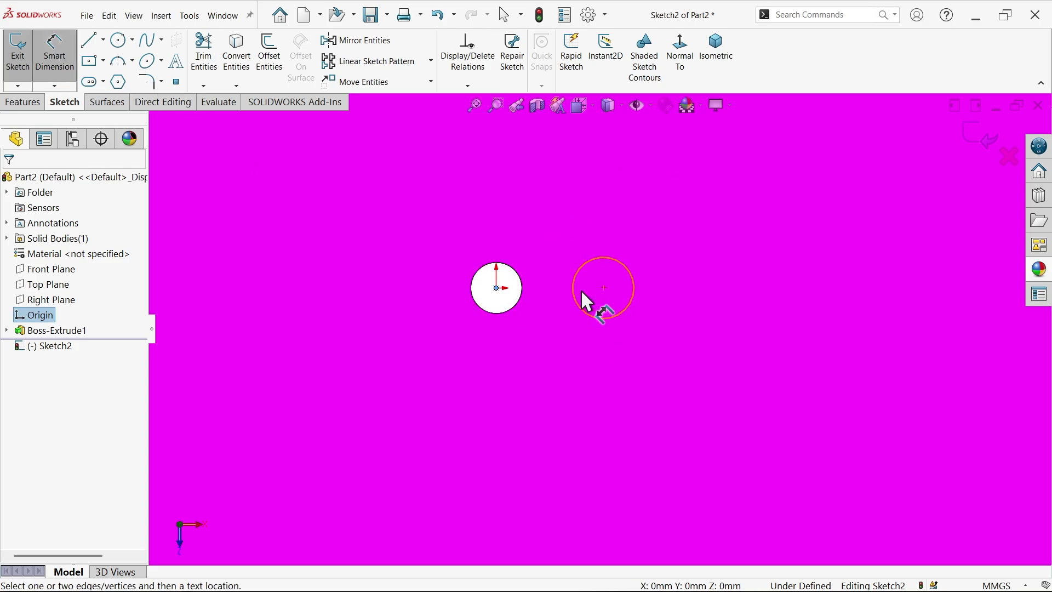
click(603, 288)
click(557, 358)
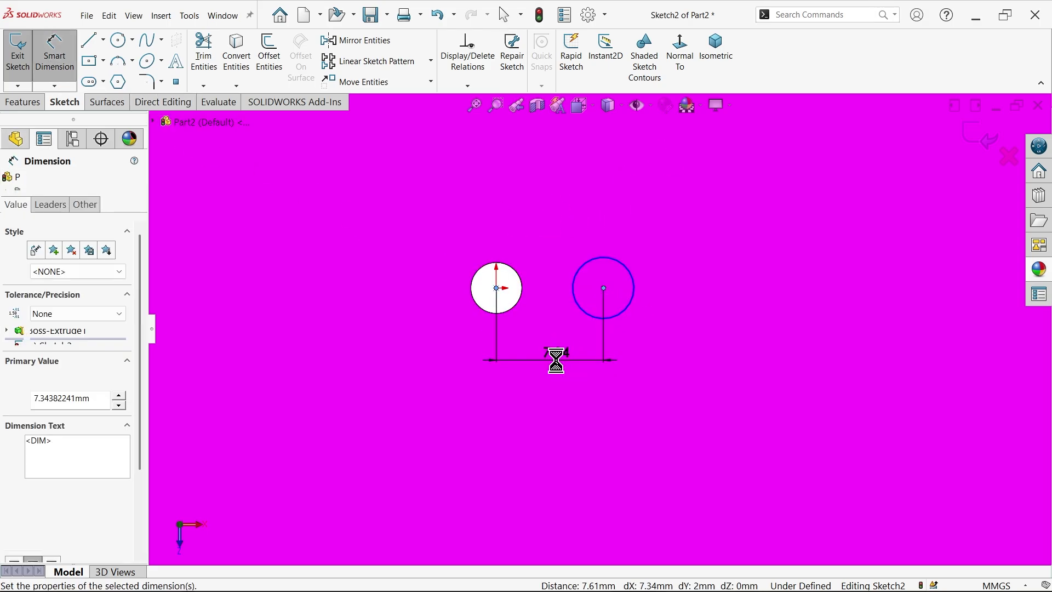
text(5)
key(Return)
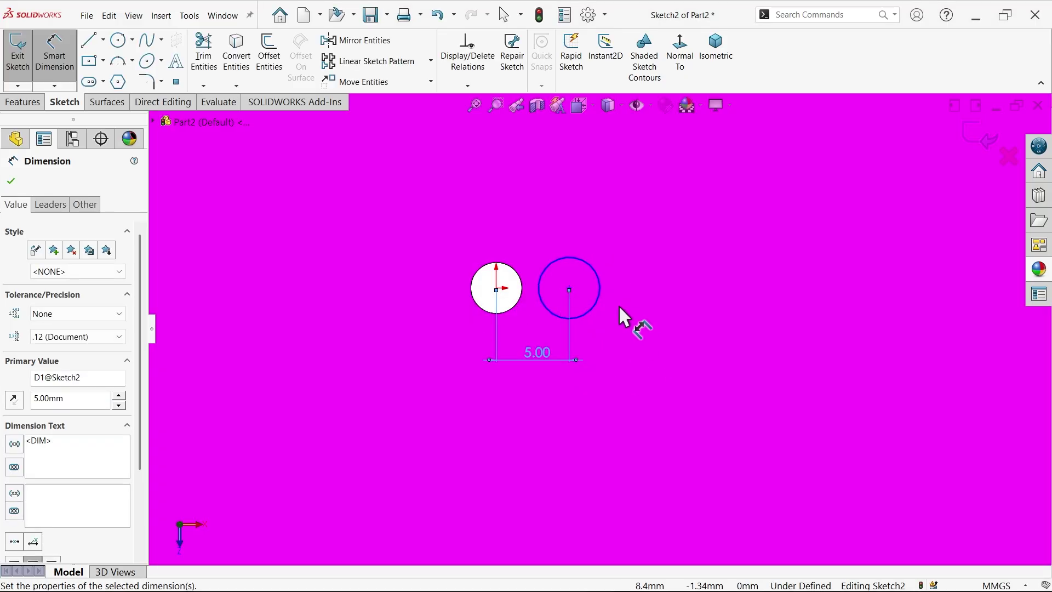
click(599, 298)
click(634, 302)
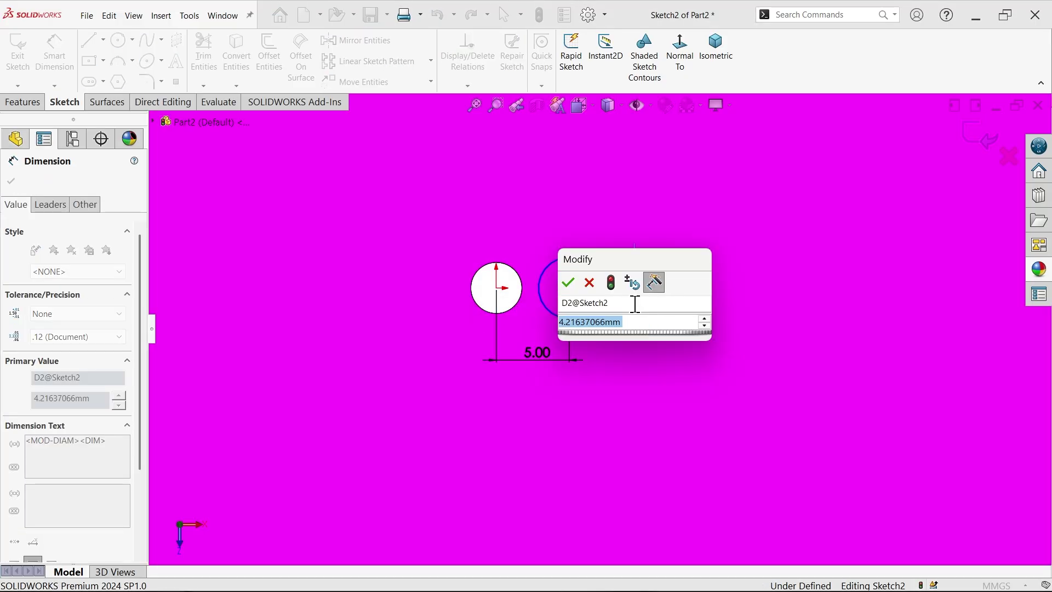
text(3)
key(Return)
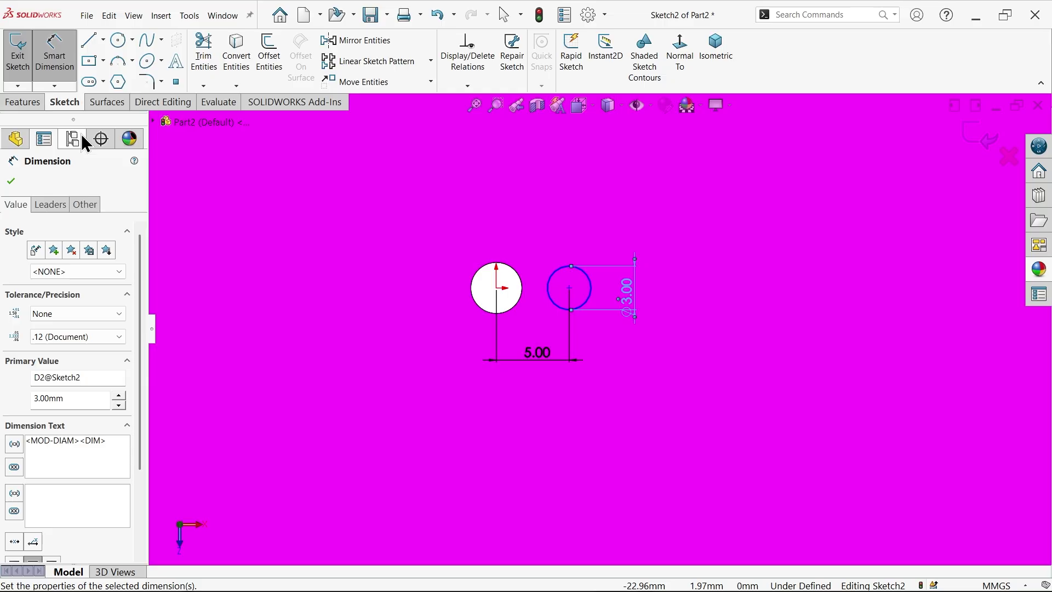
Draw a horizontal construction centerline from the origin to the centre of the 3 mm circle
click(103, 41)
click(109, 73)
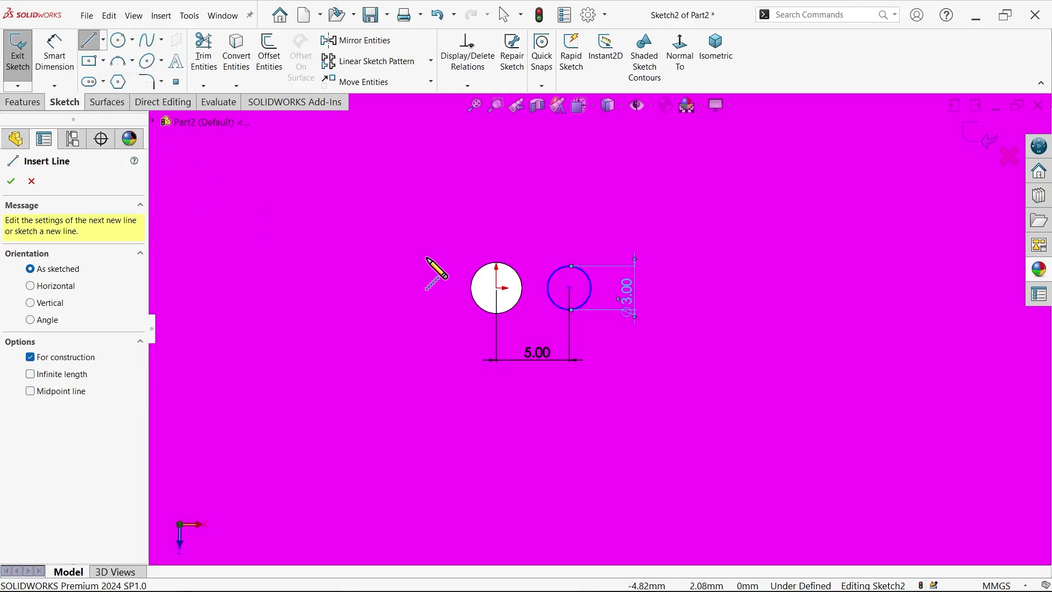
click(496, 287)
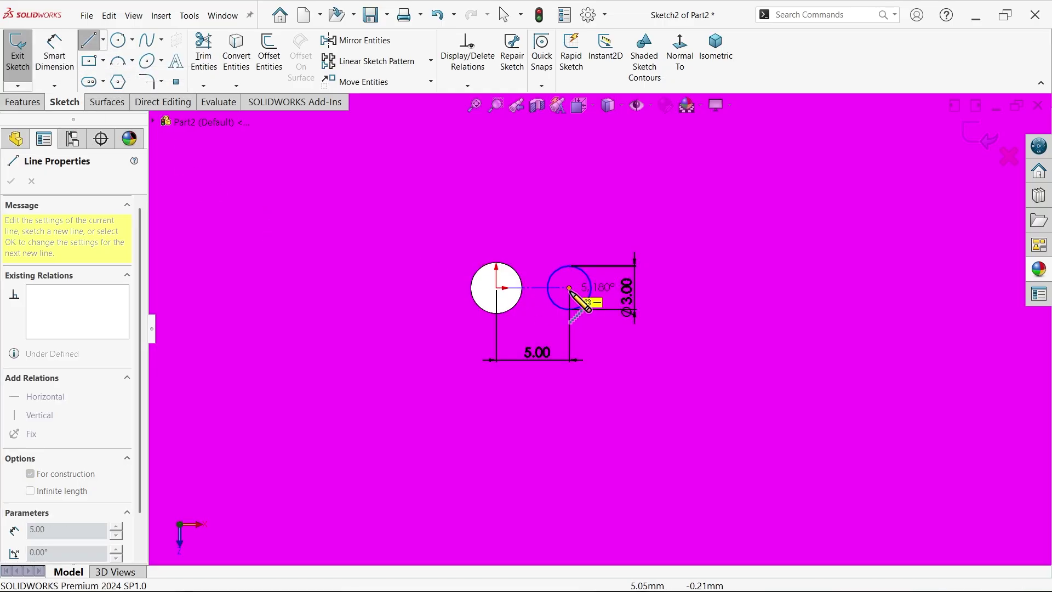
click(570, 288)
key(Escape)
Create a circular sketch pattern of the 3 mm circle around the origin with 6 equally spaced instances over 360 degrees
scroll(597, 328, up, 5)
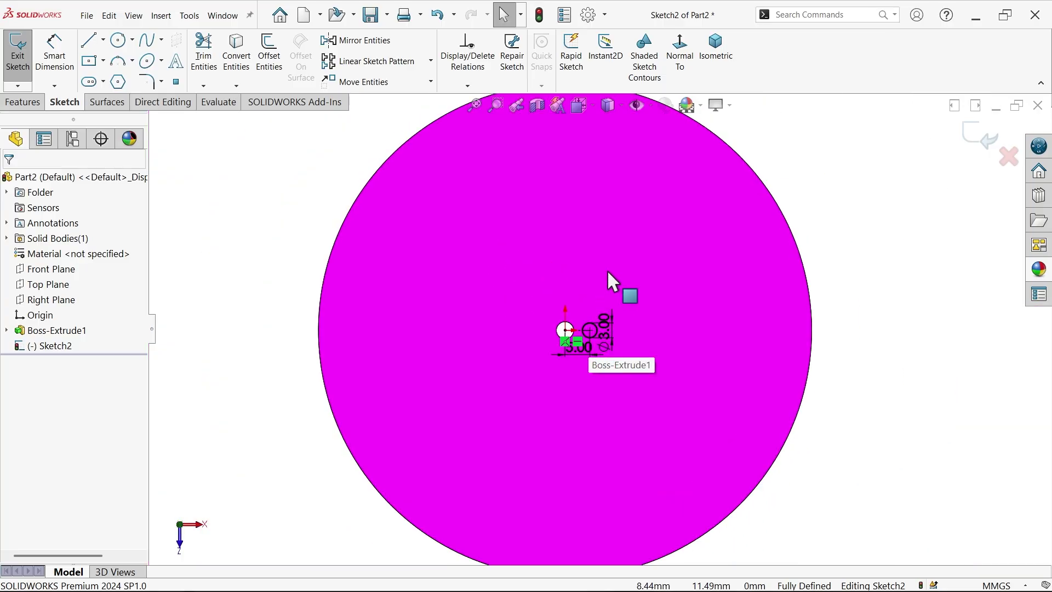
scroll(600, 337, down, 2)
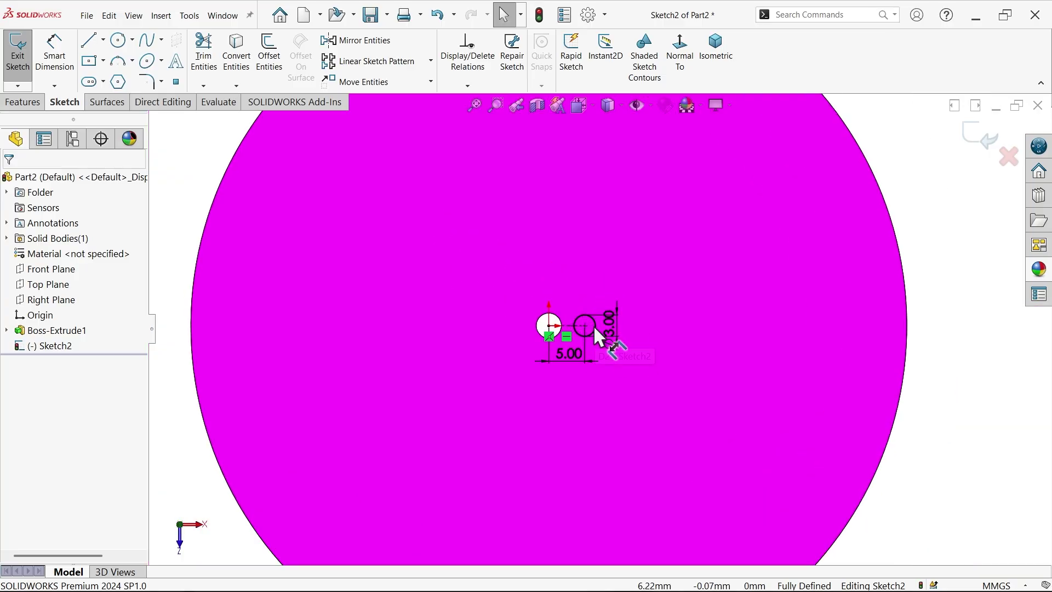
click(431, 61)
click(436, 94)
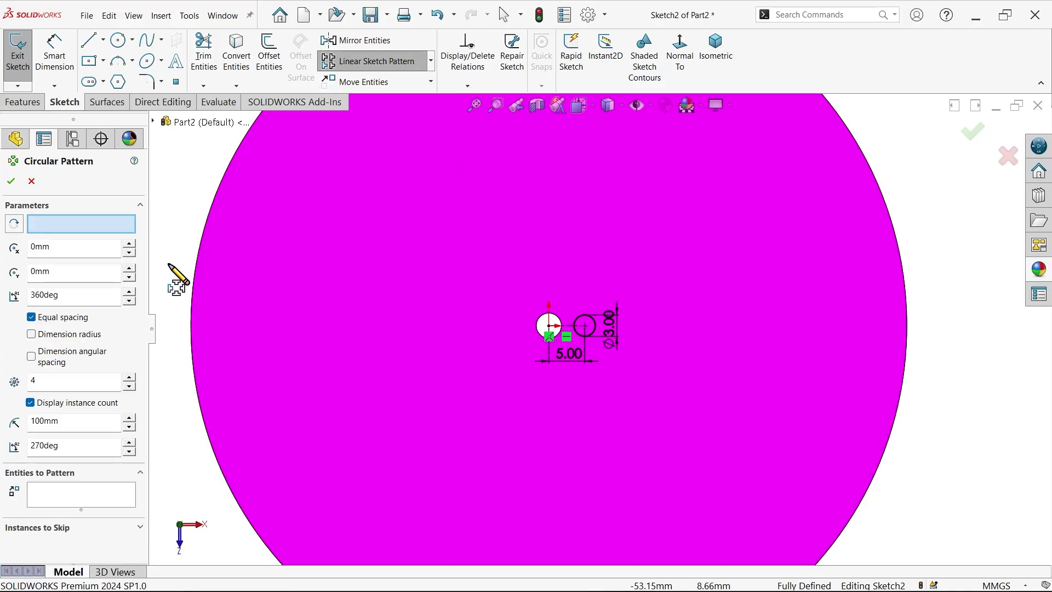
click(54, 496)
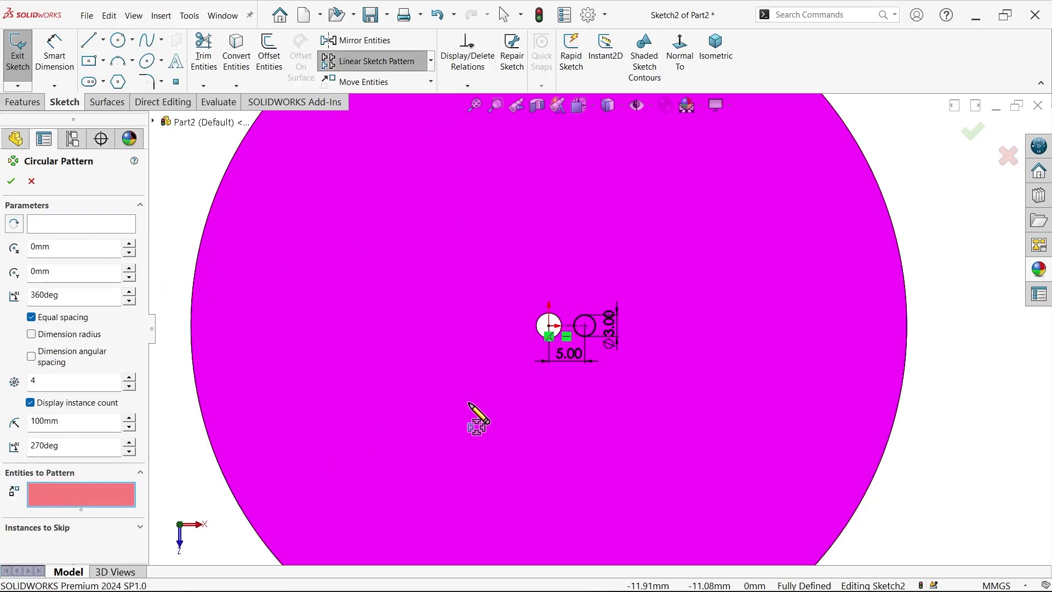
scroll(598, 351, down, 3)
click(602, 308)
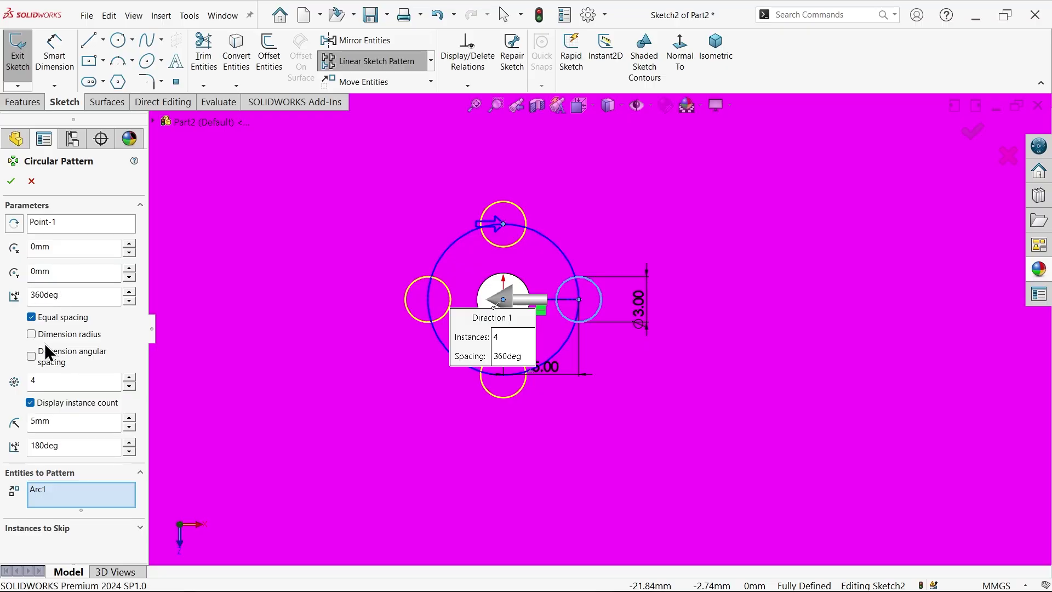
drag(44, 384, 15, 383)
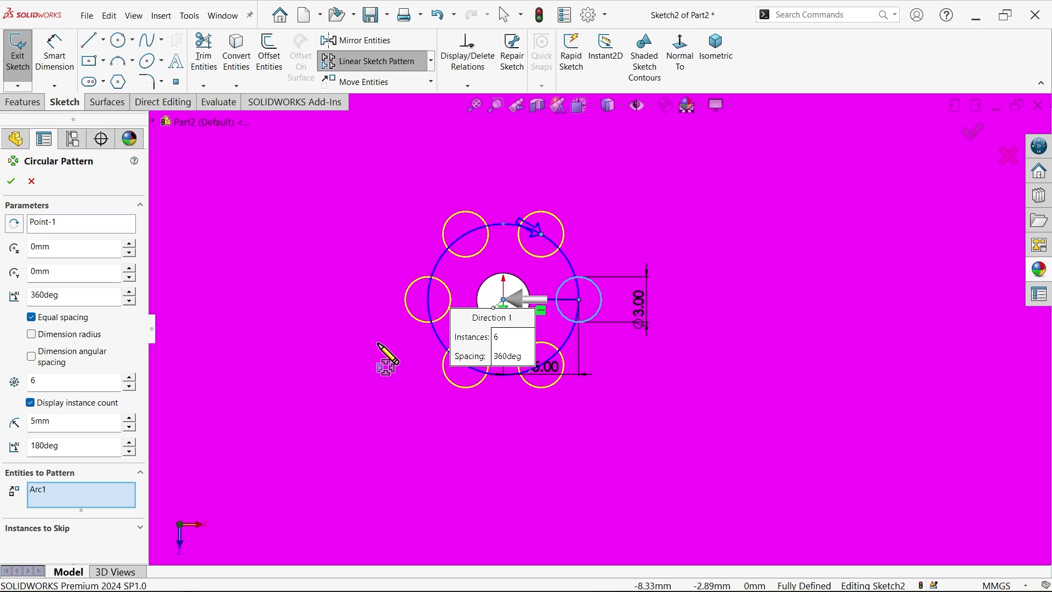
click(10, 181)
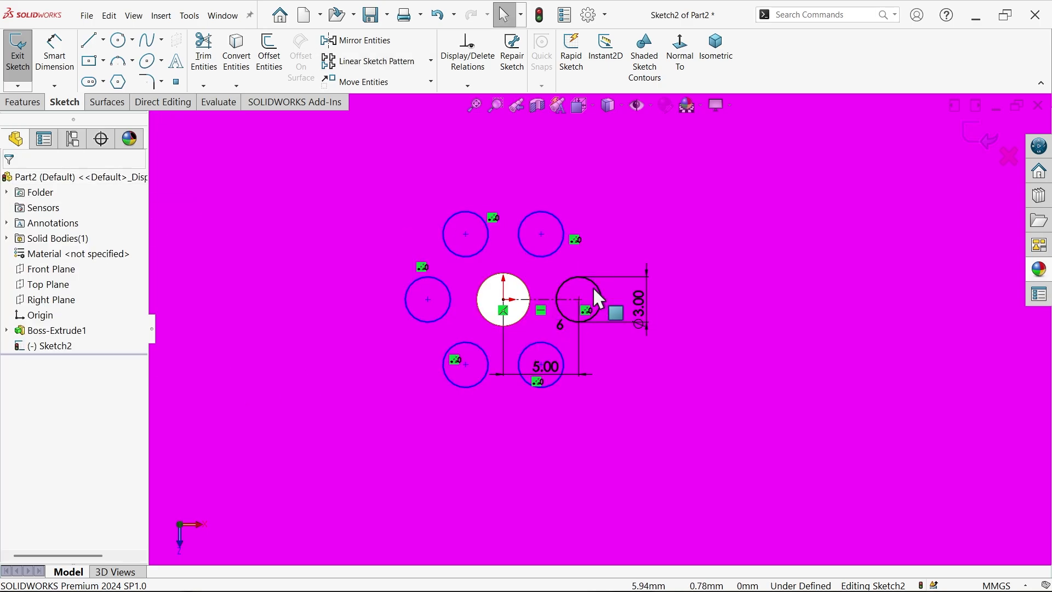
Cut-extrude the six patterned circles through the disc with a blind depth of 2 mm
key(f)
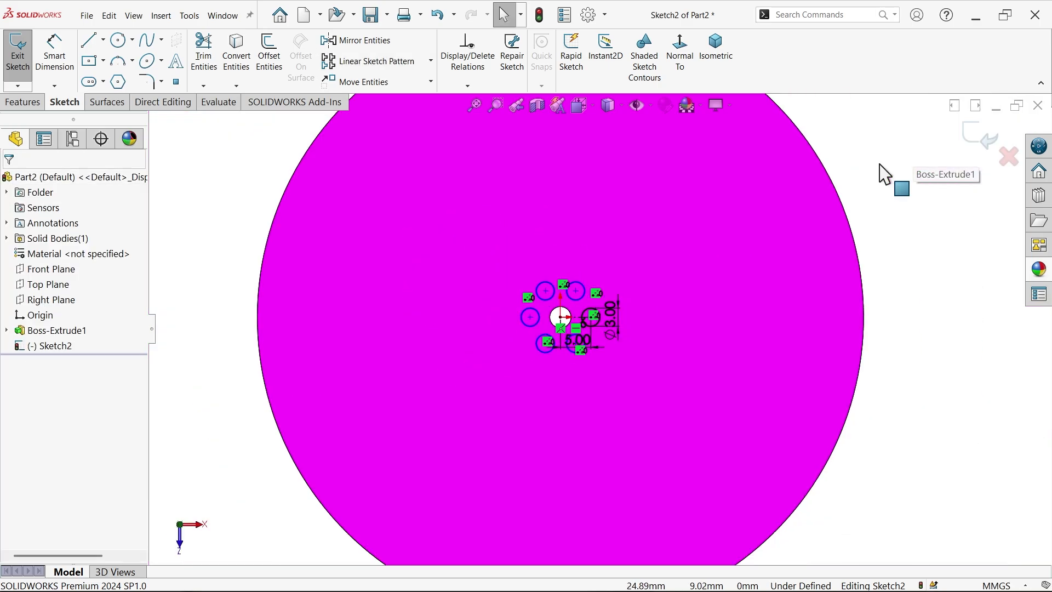
click(17, 103)
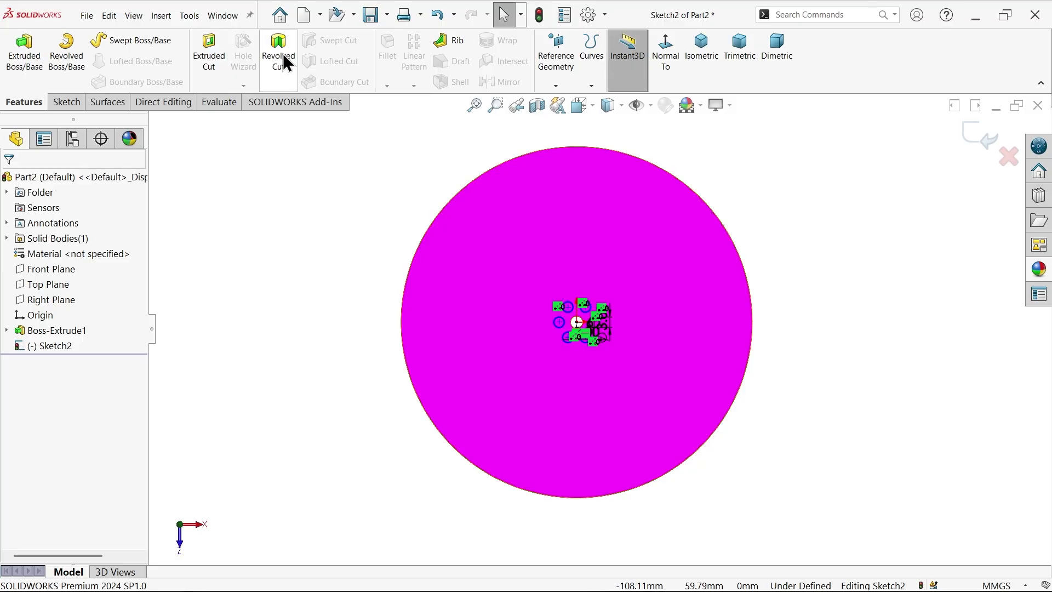
click(213, 63)
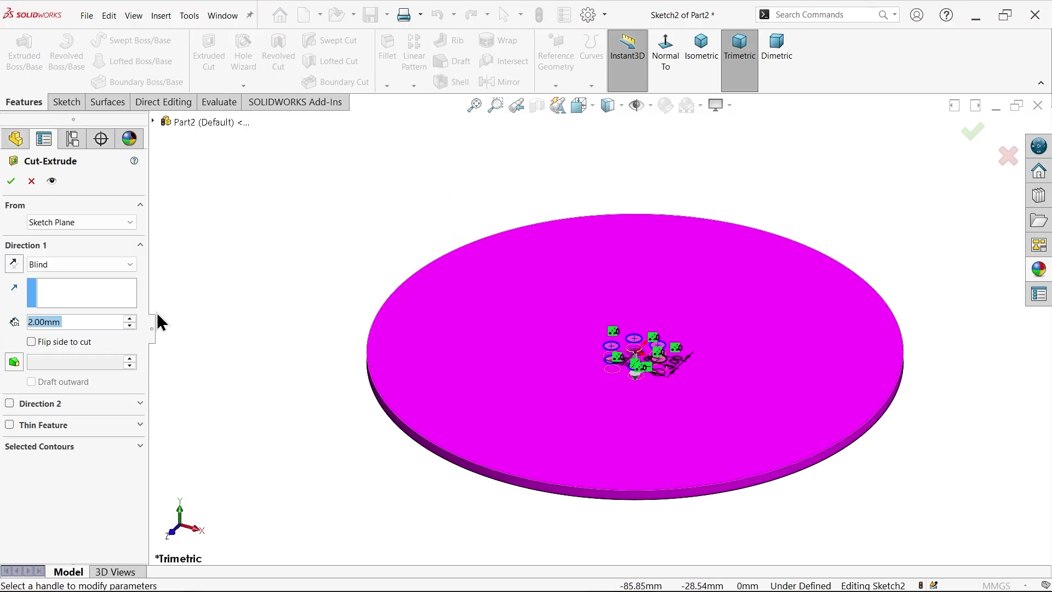
click(49, 267)
click(49, 270)
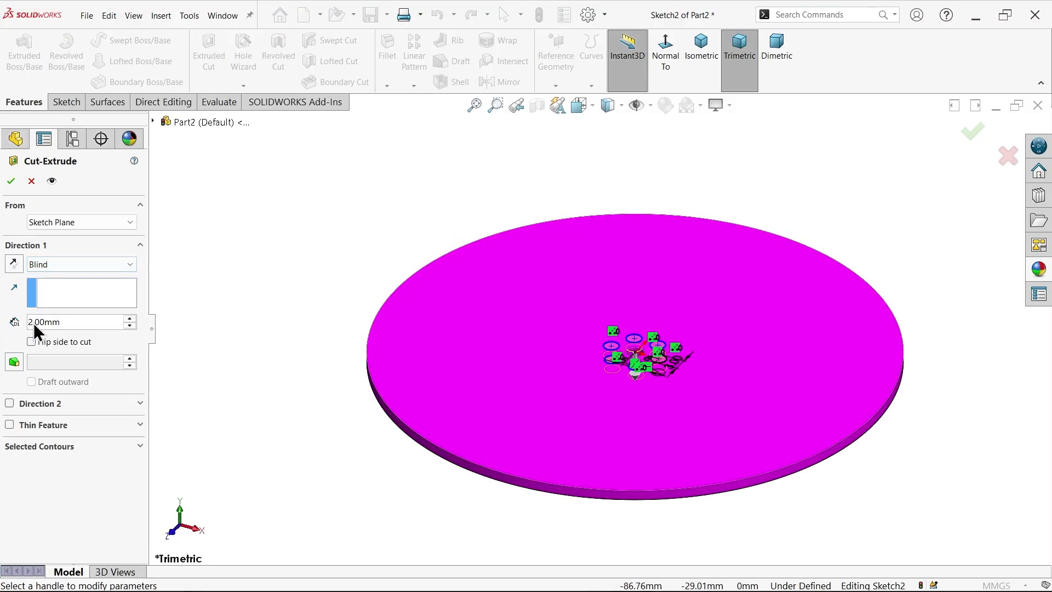
click(10, 181)
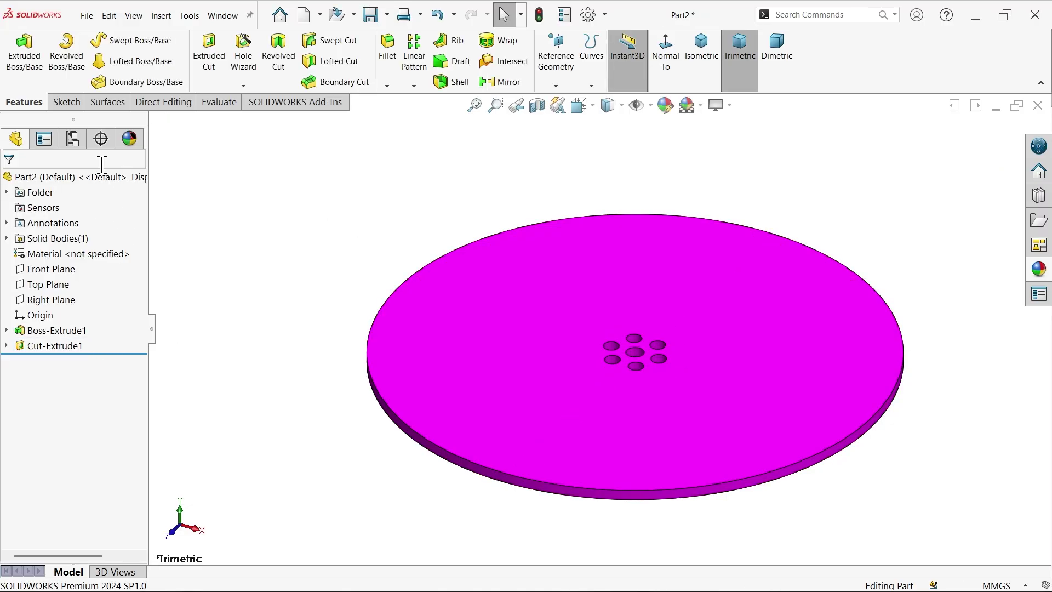
Change the whole part's appearance from magenta back to the light lavender default colour
click(103, 183)
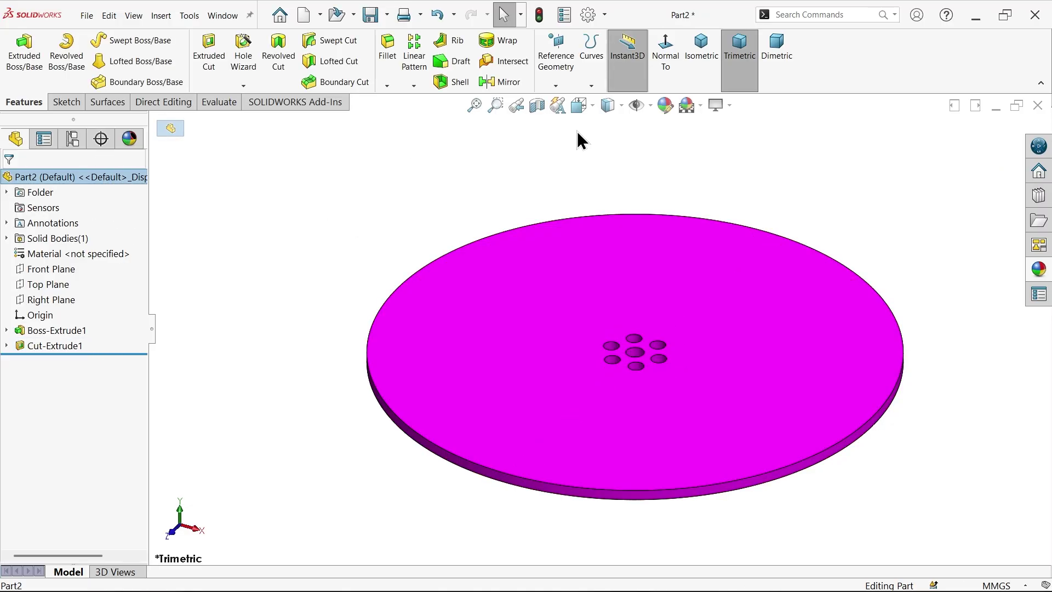
click(1040, 274)
drag(899, 332, 682, 348)
scroll(695, 362, up, 2)
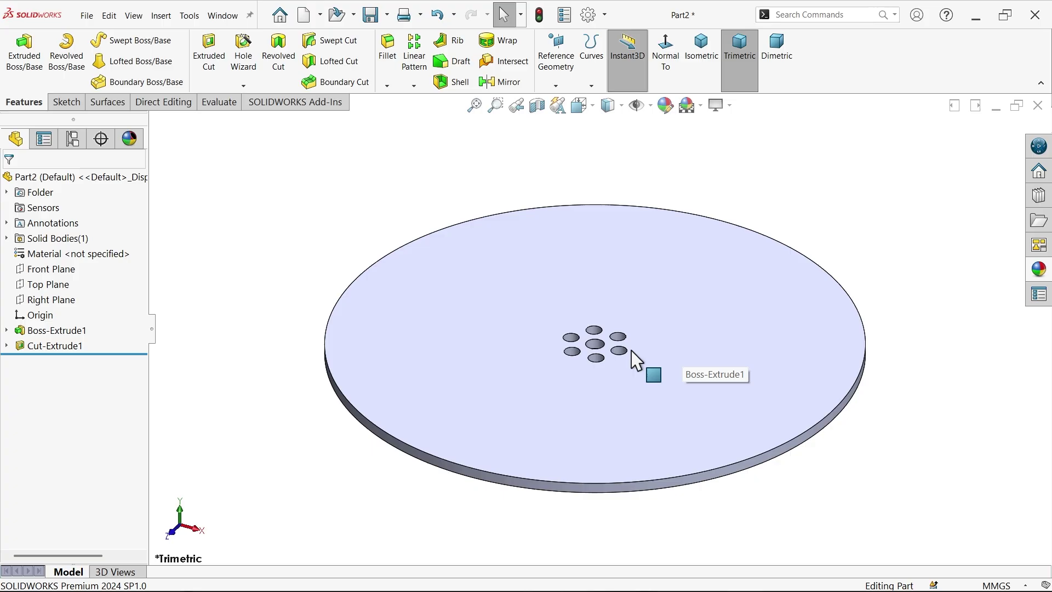
Start a Variable Pattern with the ring of six small cut holes as the feature to pattern
scroll(629, 357, up, 2)
drag(551, 325, 388, 66)
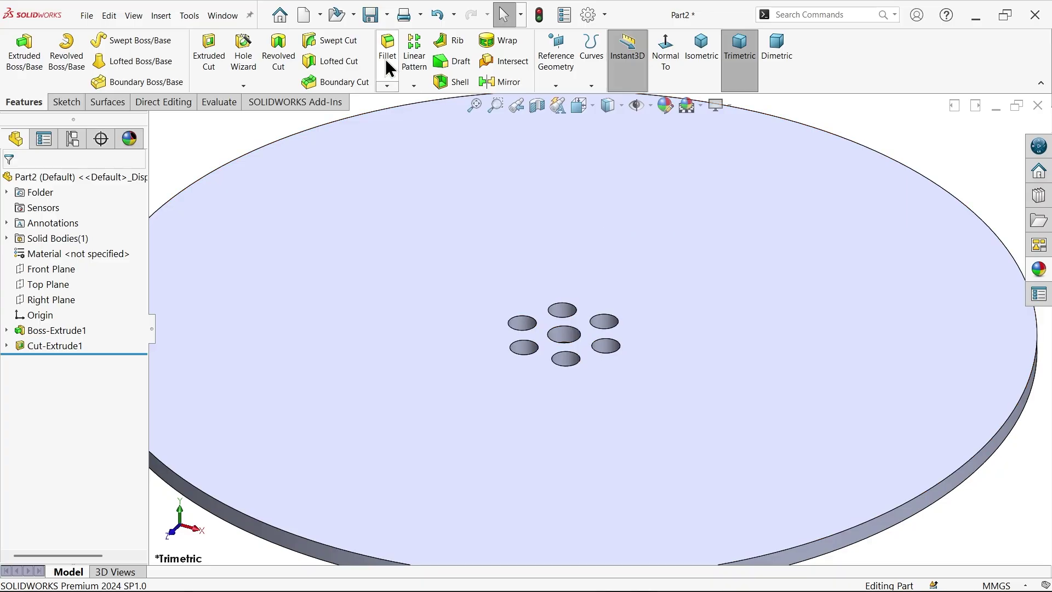
click(418, 89)
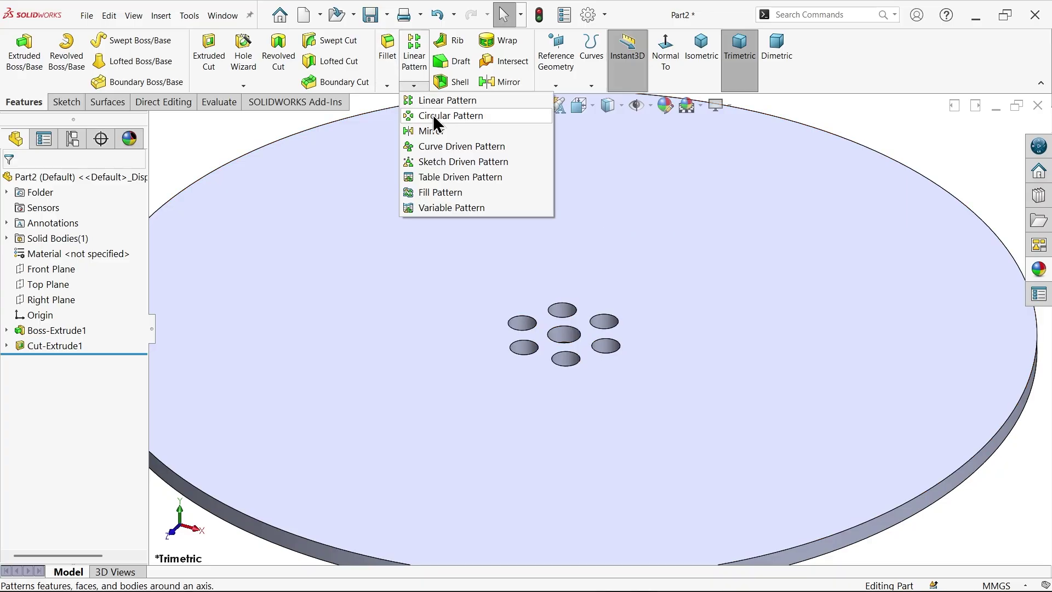
click(439, 211)
key(f)
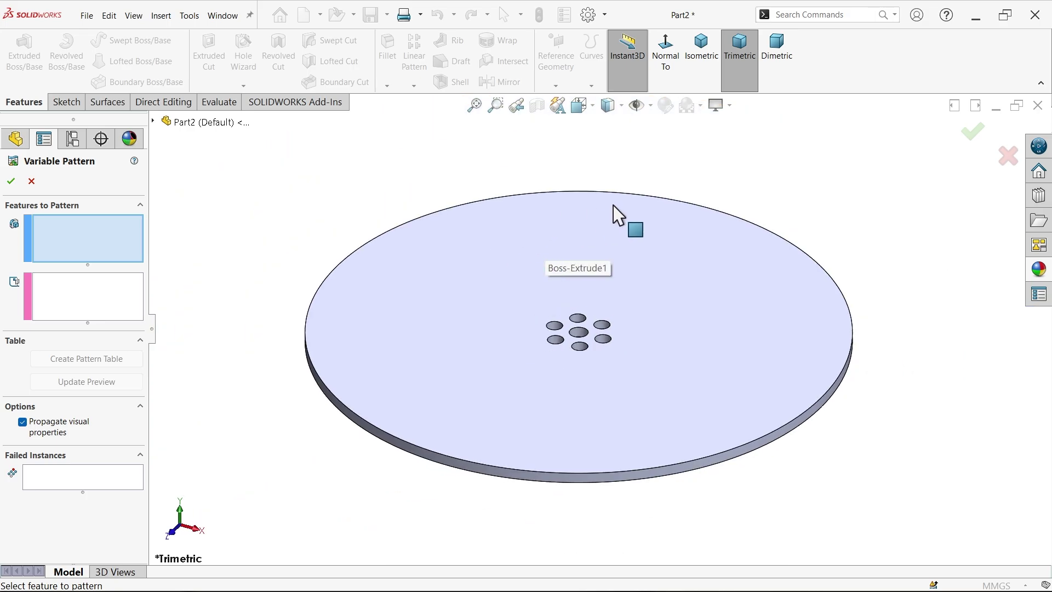
drag(613, 208, 80, 247)
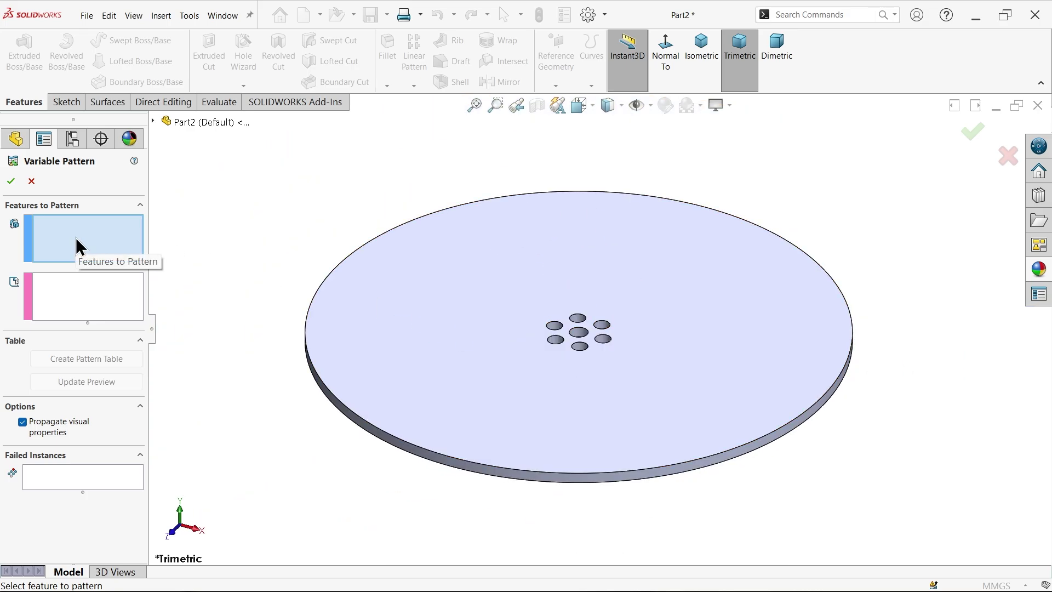
scroll(569, 289, down, 5)
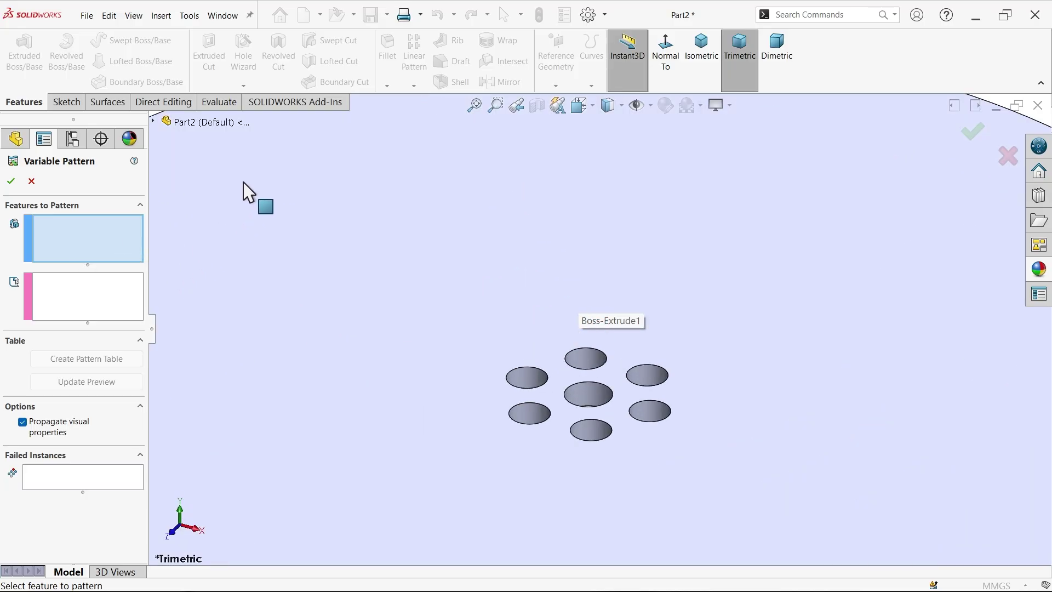
scroll(586, 328, up, 3)
scroll(600, 392, down, 4)
click(585, 296)
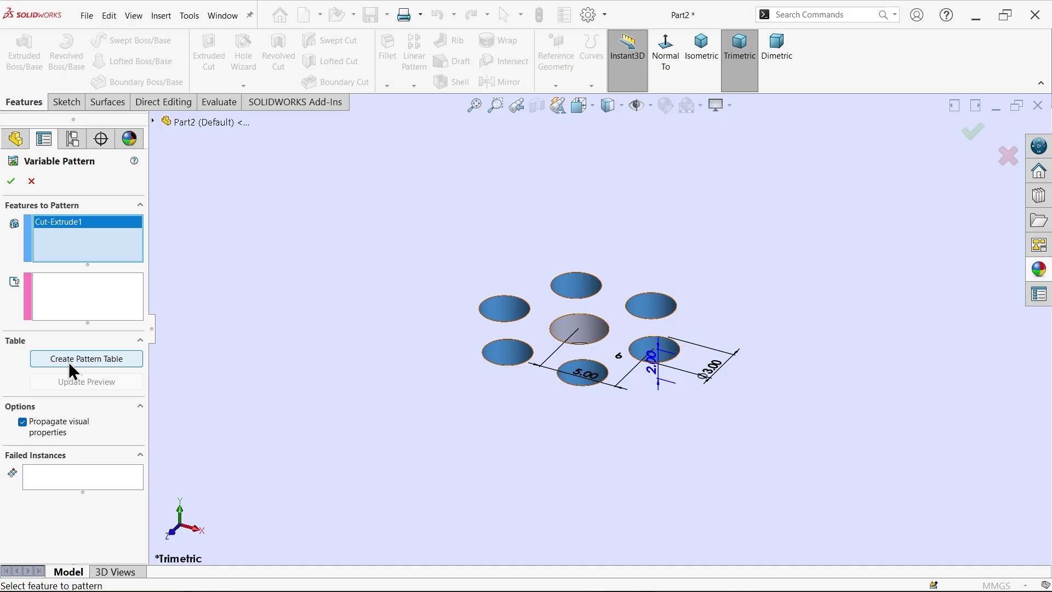
Create a pattern table containing the cut's 3 mm hole diameter, 5 mm radial distance and 6-instance count dimensions
click(98, 360)
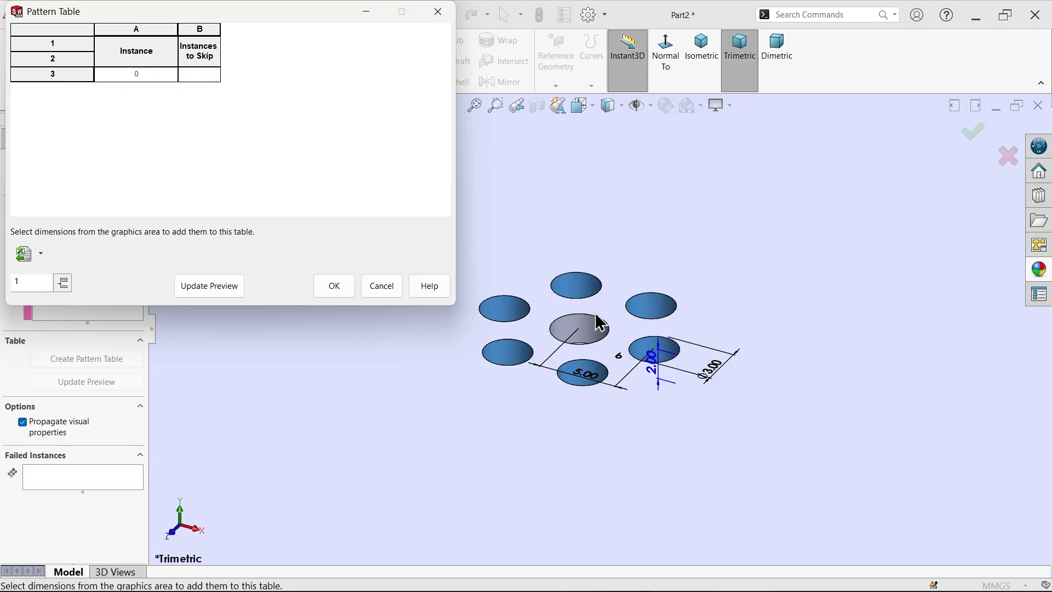
scroll(605, 354, down, 2)
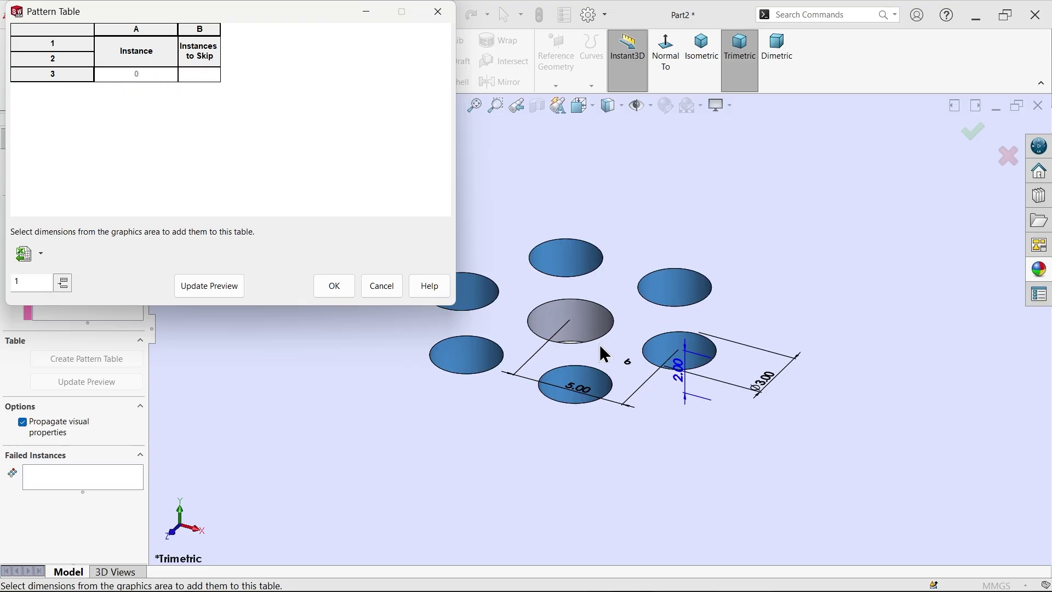
click(767, 384)
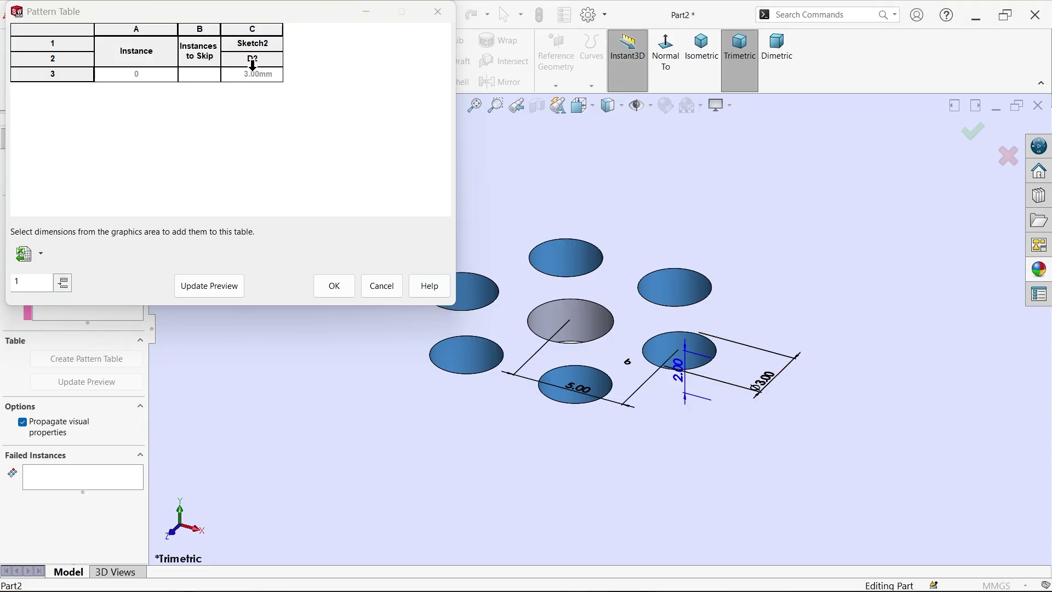
click(579, 391)
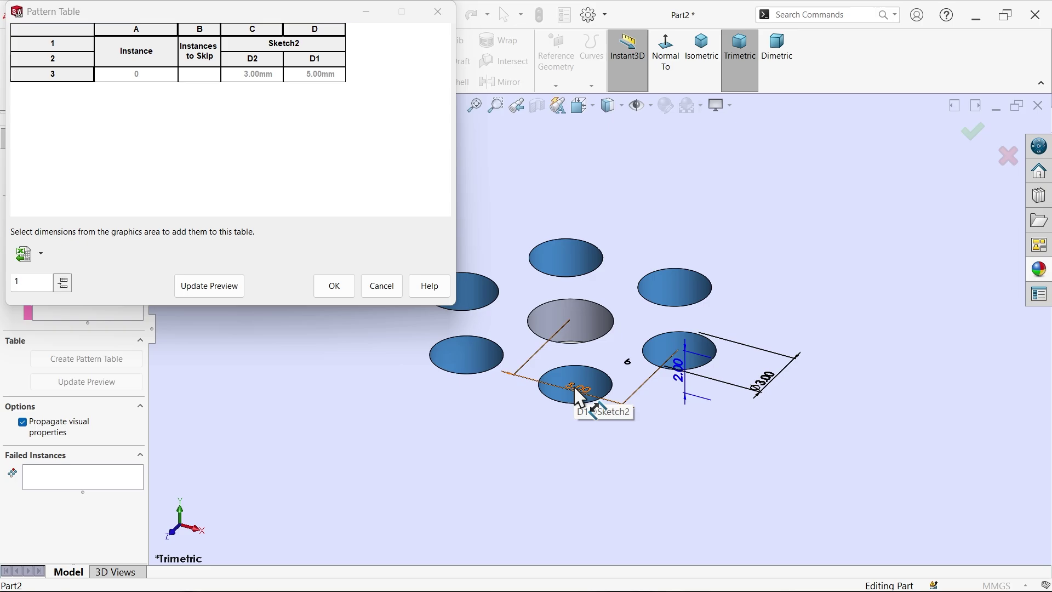
click(630, 366)
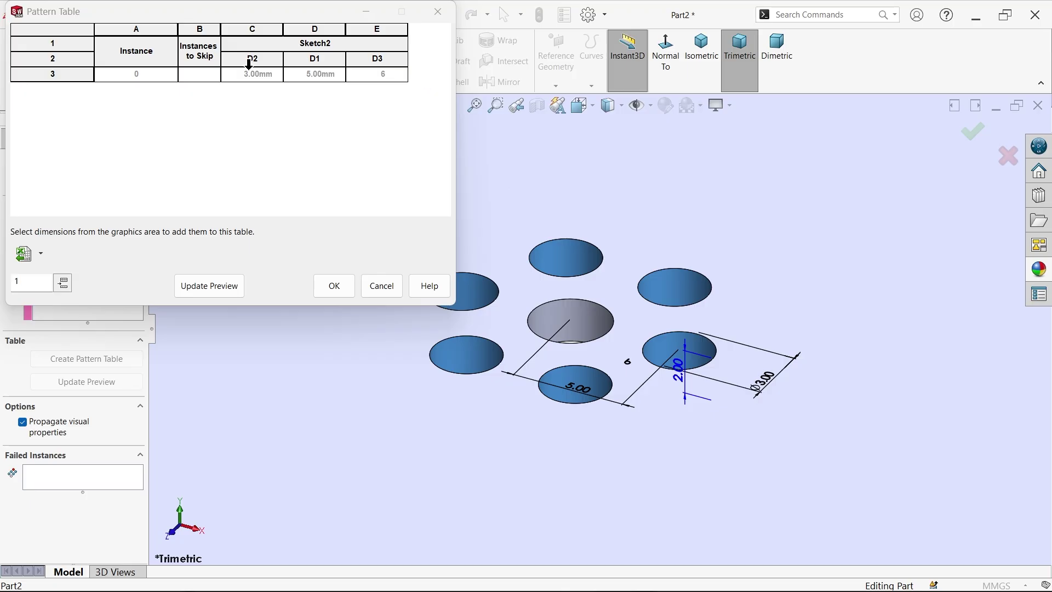
Add eight instances to the pattern table
click(590, 108)
click(459, 413)
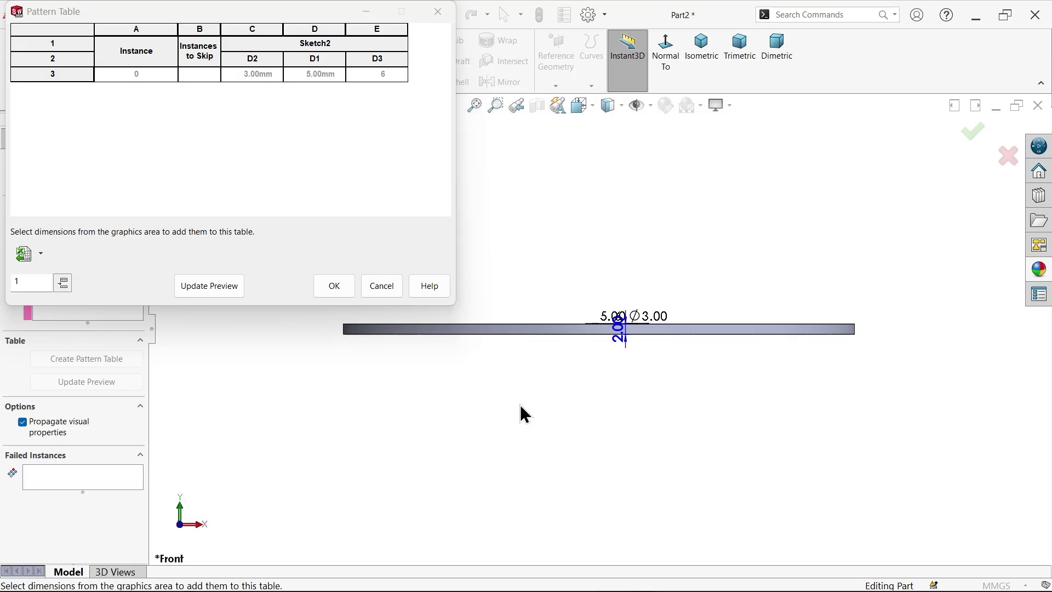
middle_drag(601, 232, 581, 269)
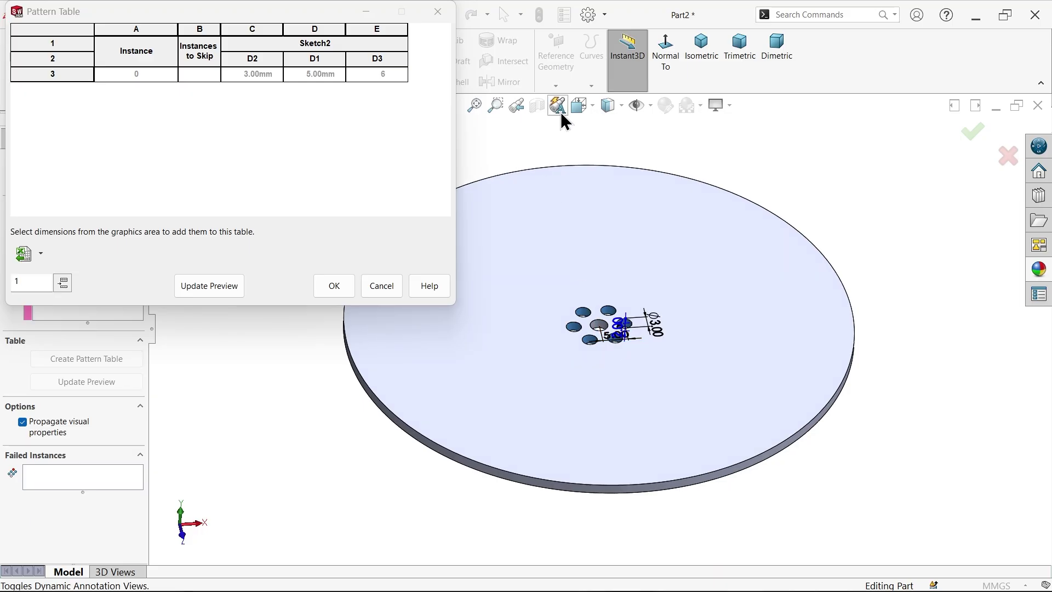
click(591, 108)
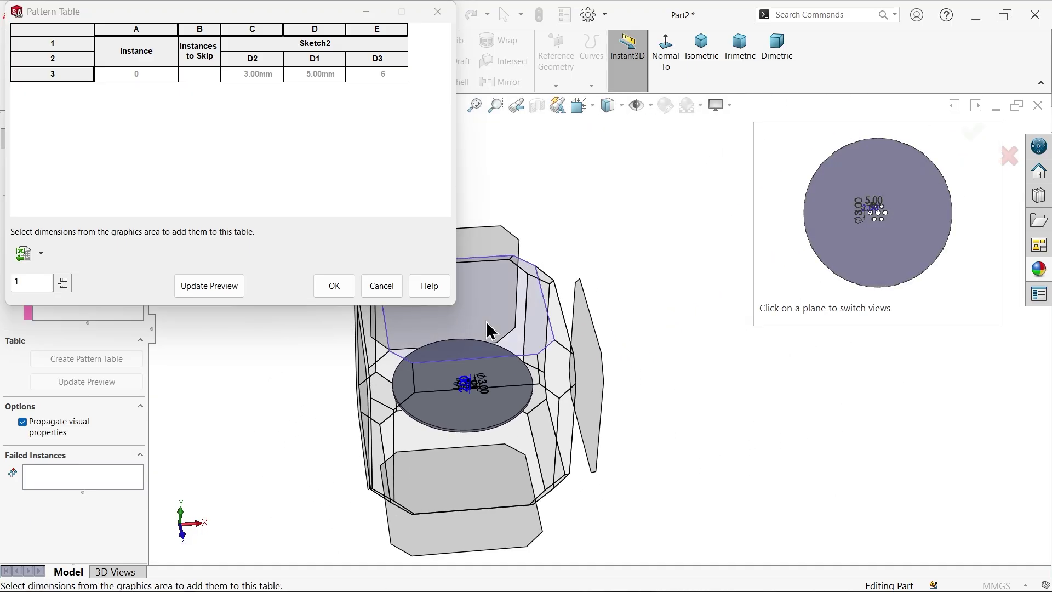
click(489, 329)
scroll(619, 323, down, 3)
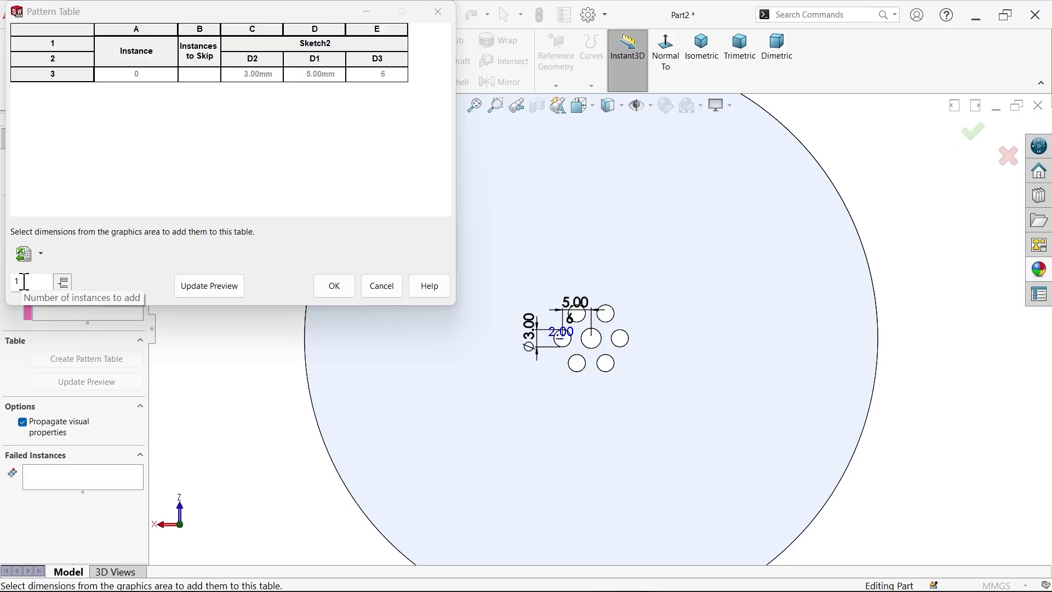
click(63, 283)
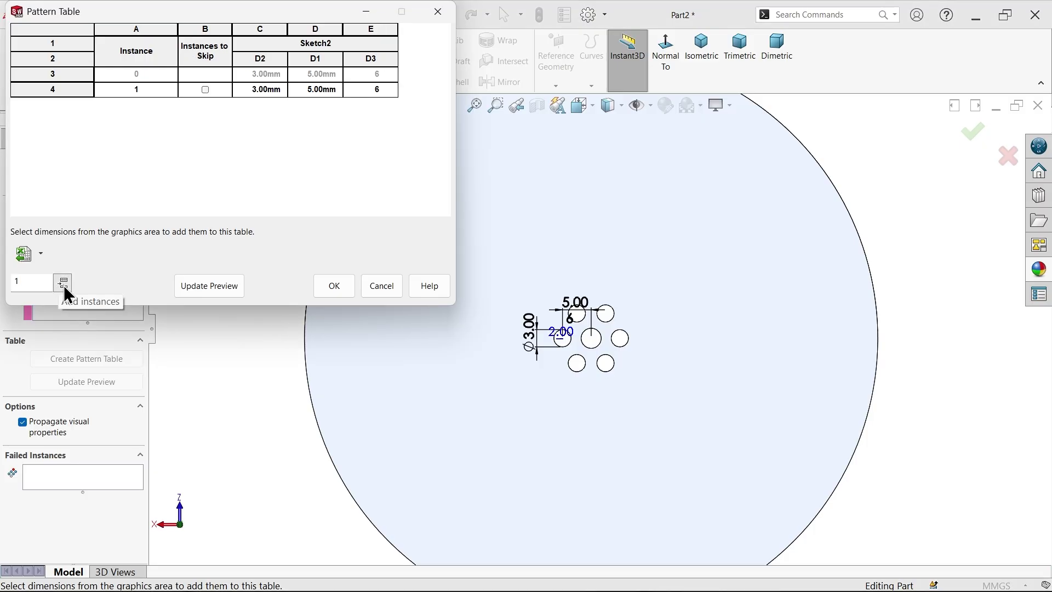
click(63, 283)
click(63, 283)
click(63, 283)
click(63, 283)
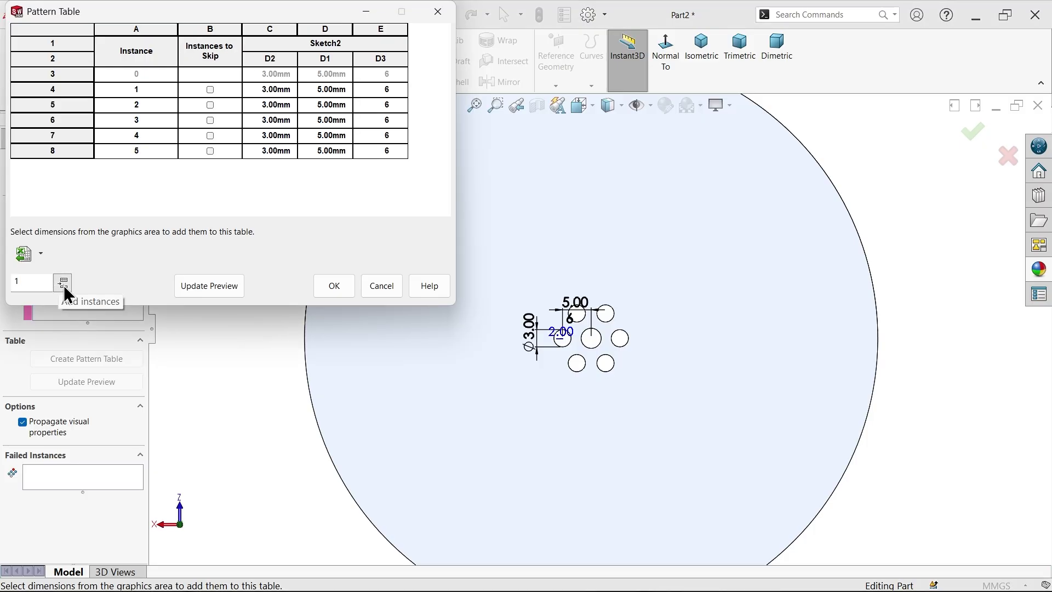
click(63, 283)
click(63, 283)
click(63, 283)
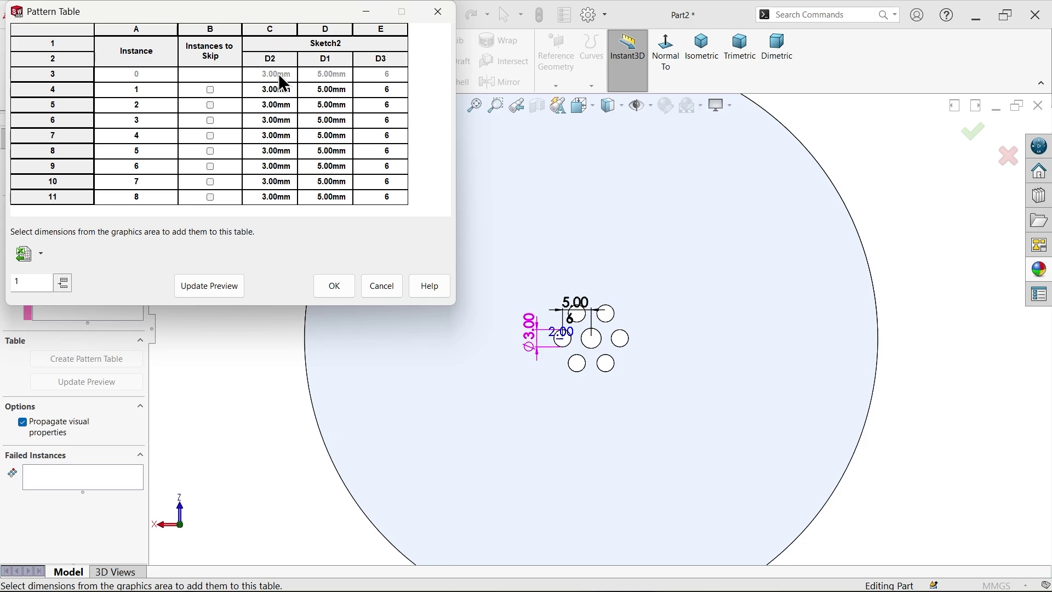
Set instance 1 in the pattern table to a 2.8 mm diameter, 10 mm radial distance and 12 holes
click(270, 90)
click(321, 90)
click(336, 90)
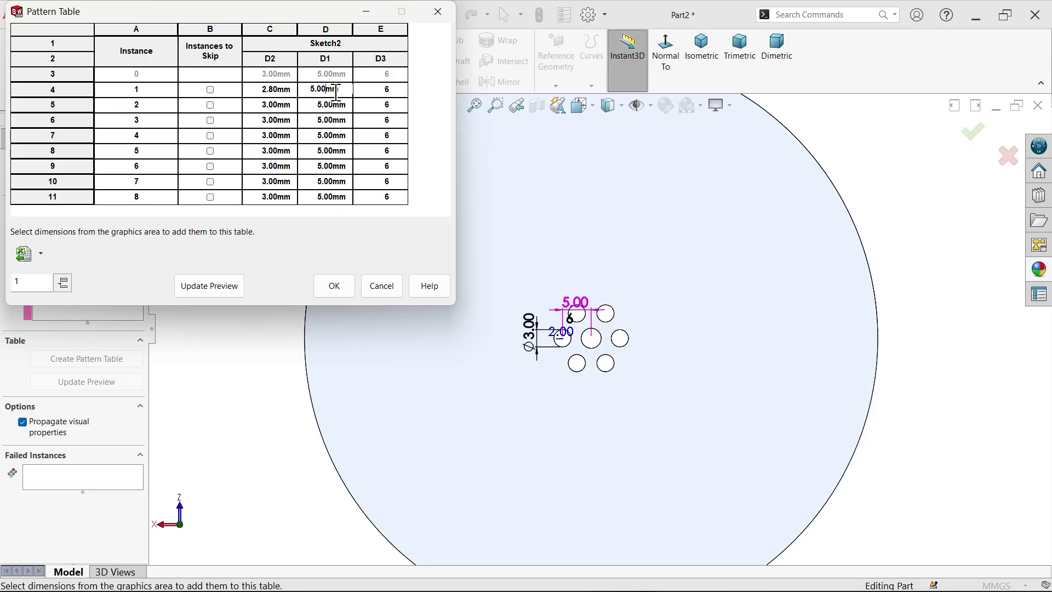
drag(345, 89, 298, 83)
text(10)
click(389, 95)
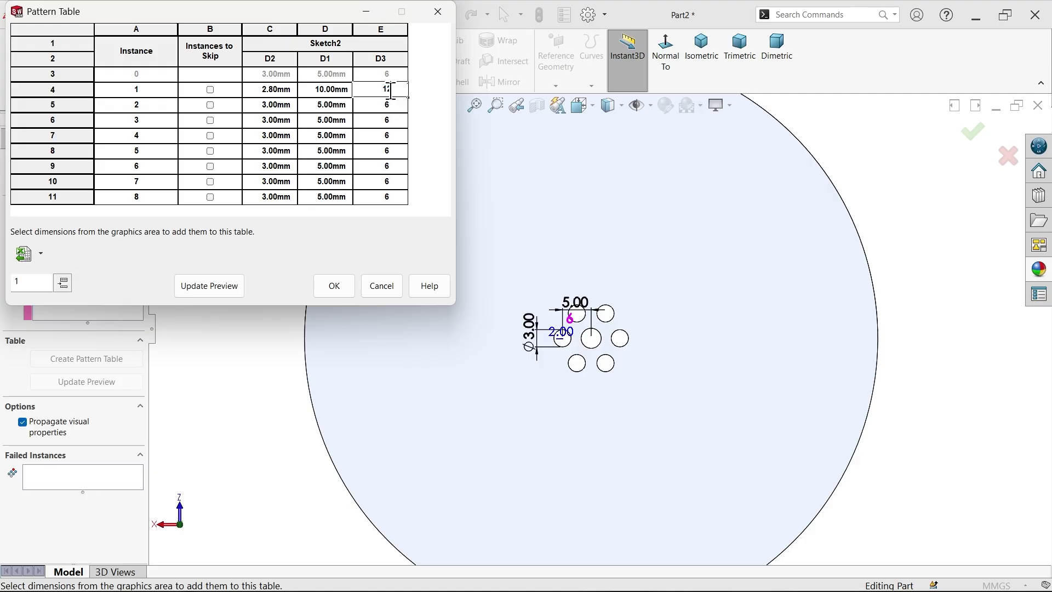
Extend the diameter, distance and count series through instance 8, ending at 1.4 mm, 45 mm and 54 holes
click(275, 73)
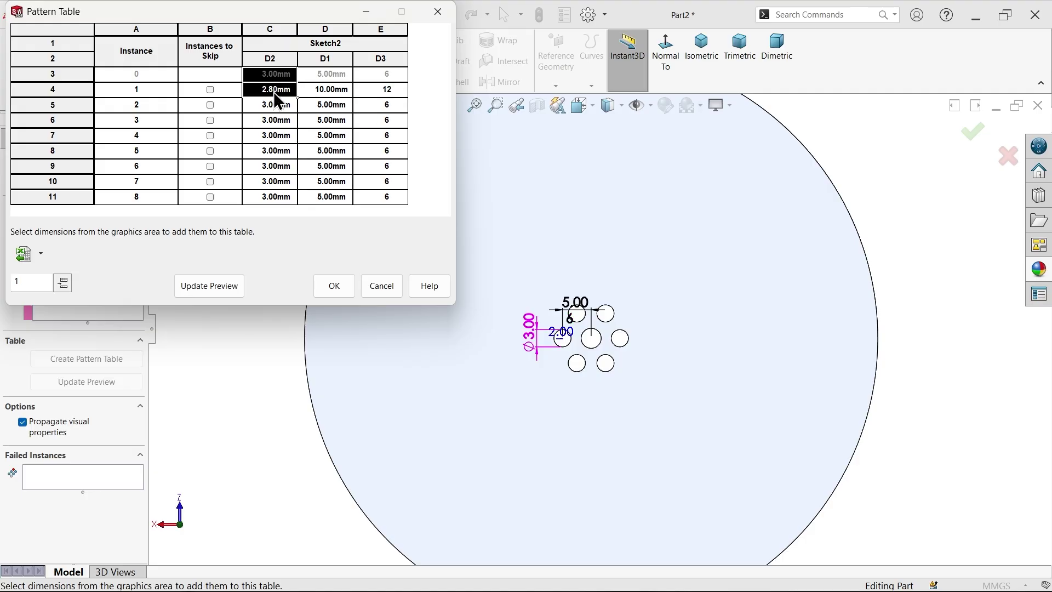
drag(298, 98, 304, 209)
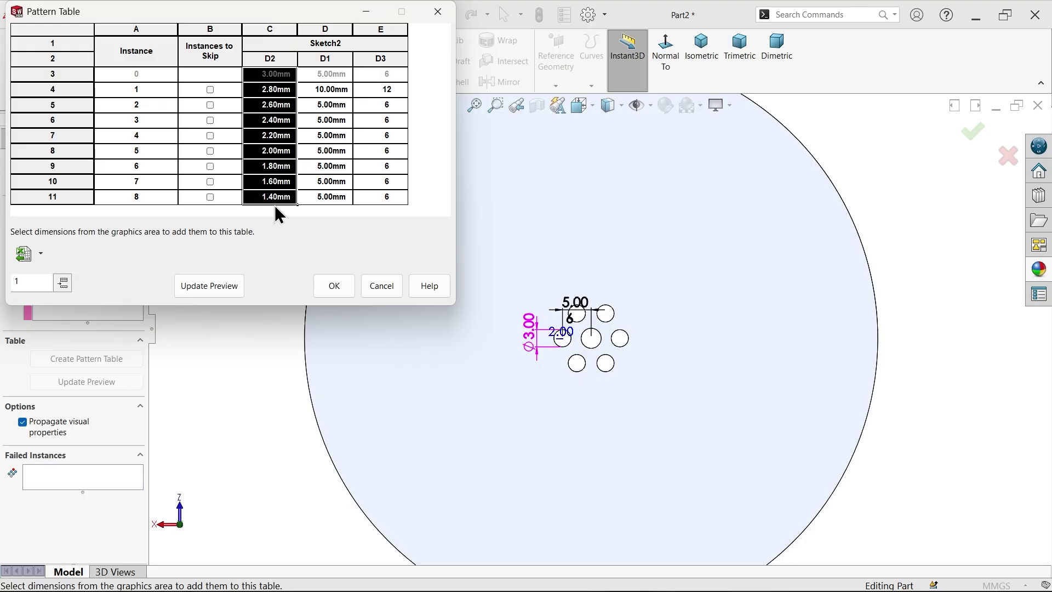
click(331, 73)
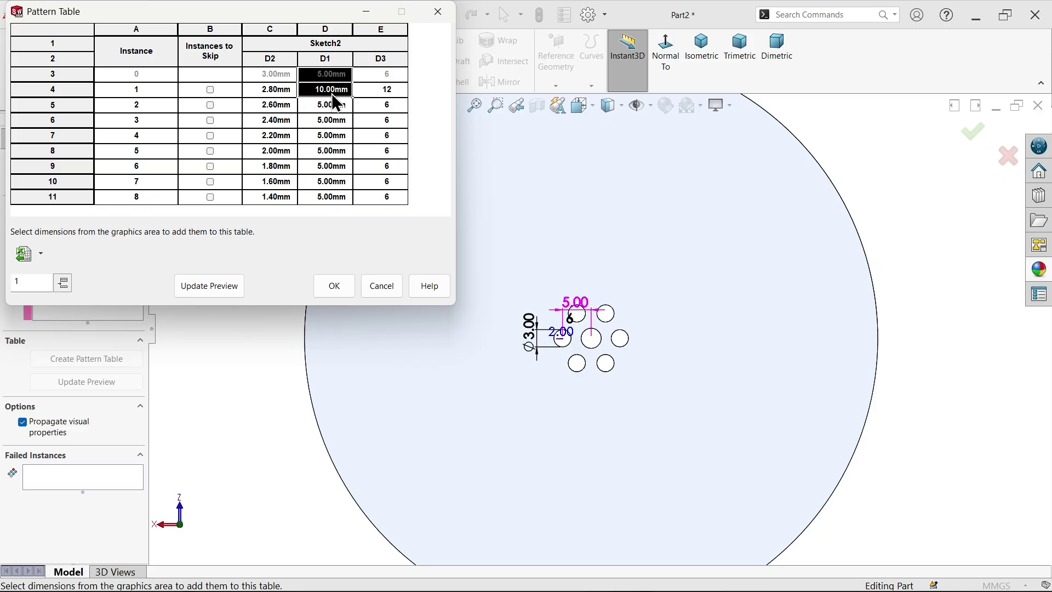
drag(351, 97, 324, 199)
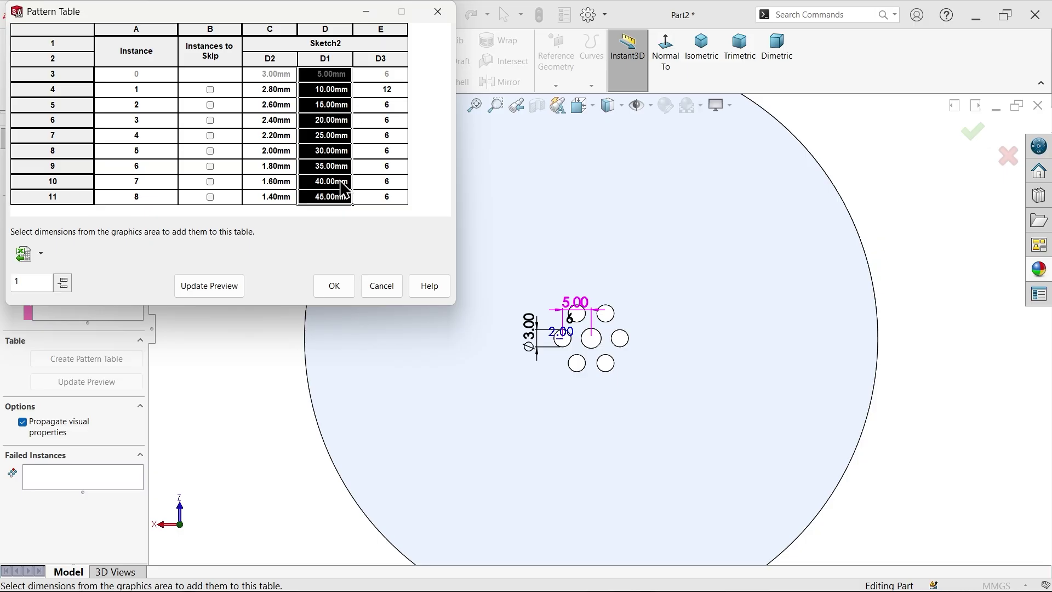
click(388, 77)
drag(389, 78, 409, 199)
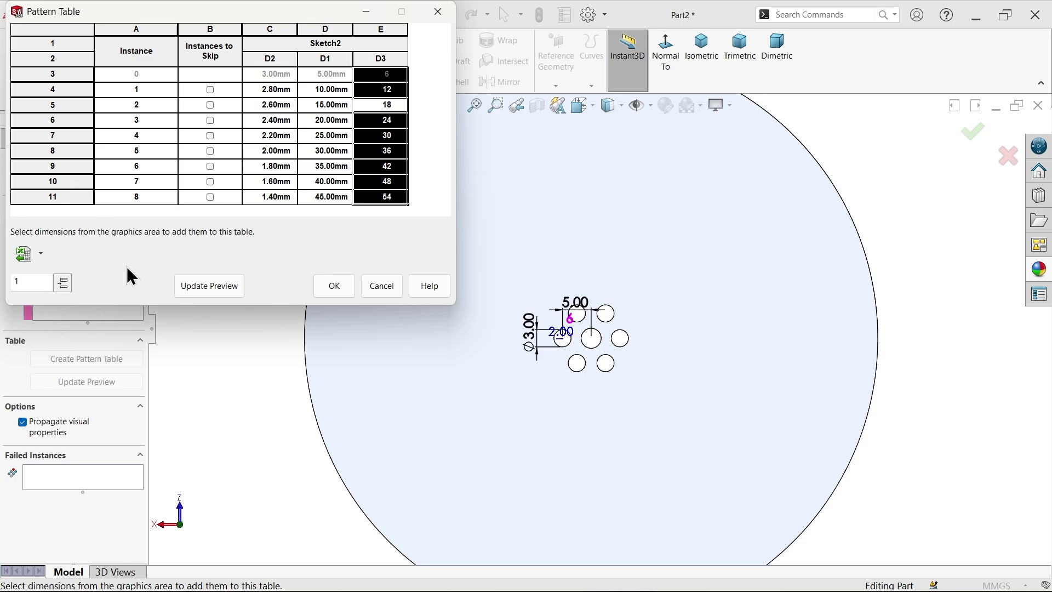
Update the preview, accept the pattern table and create the variable pattern of holes across the disc
click(208, 288)
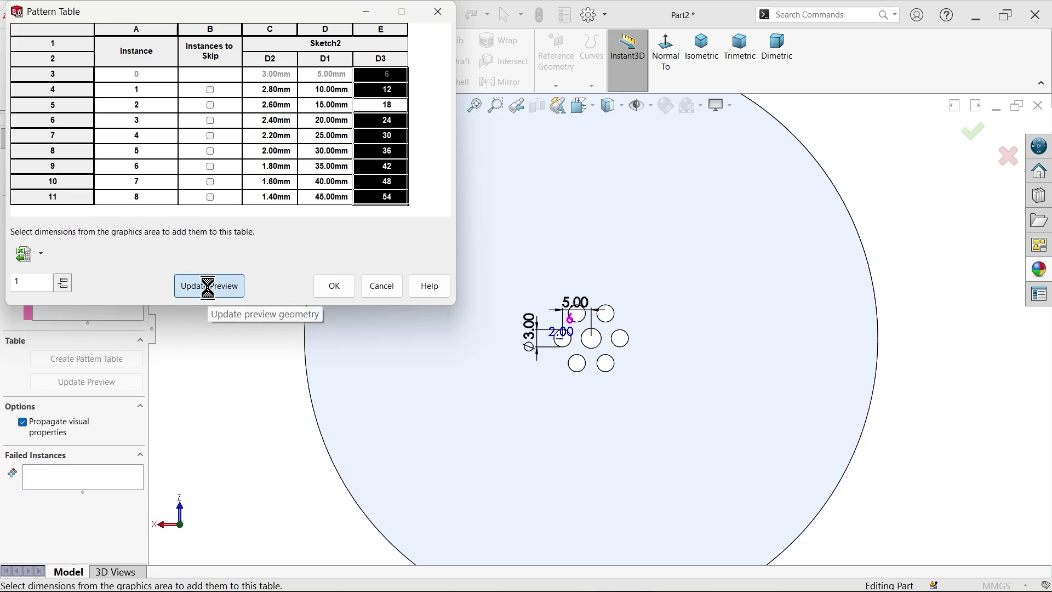
scroll(575, 376, up, 5)
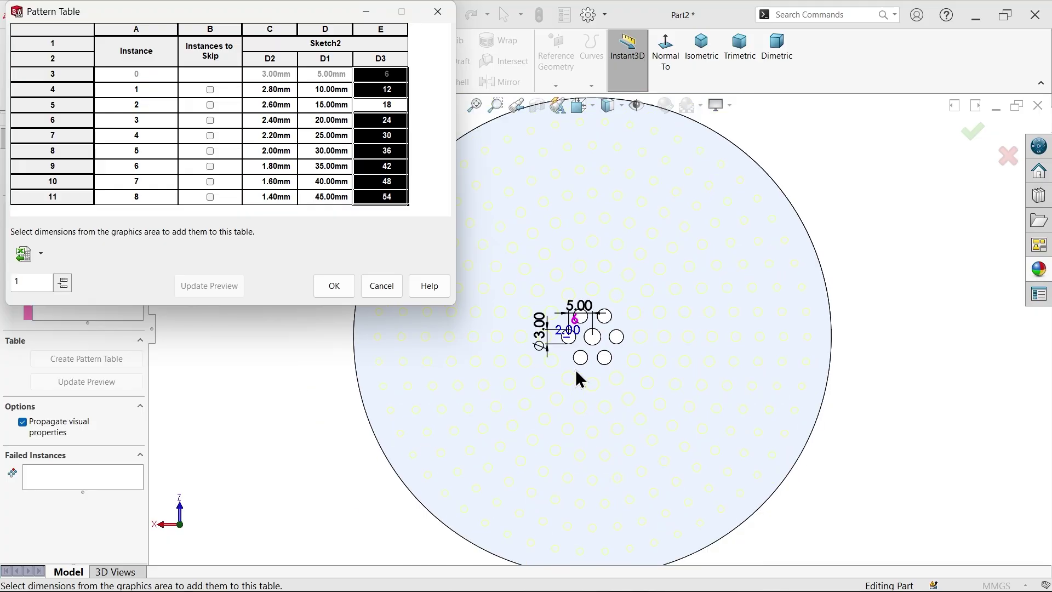
scroll(595, 345, down, 4)
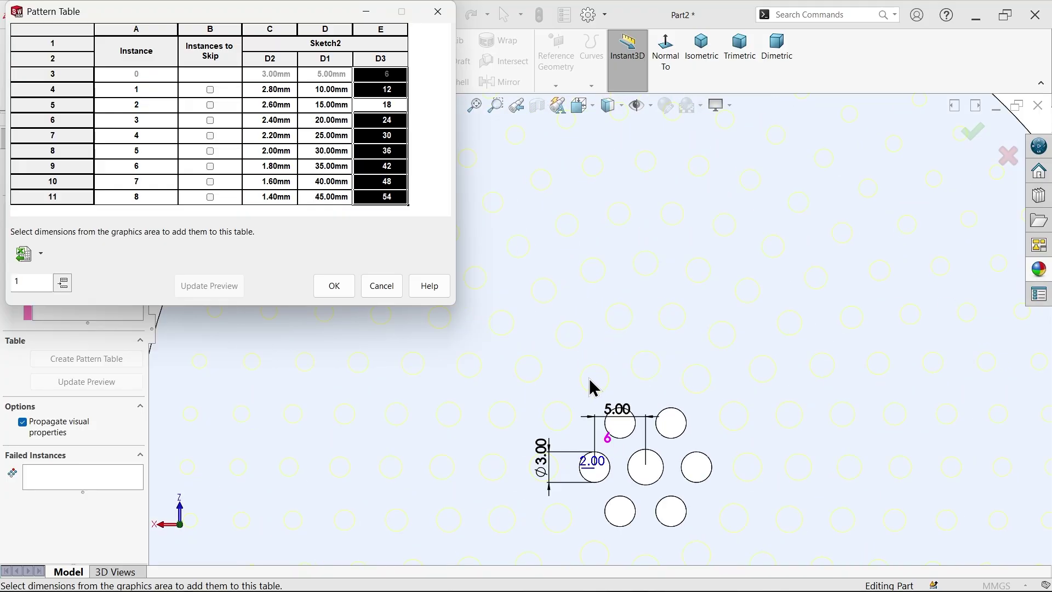
scroll(627, 373, up, 5)
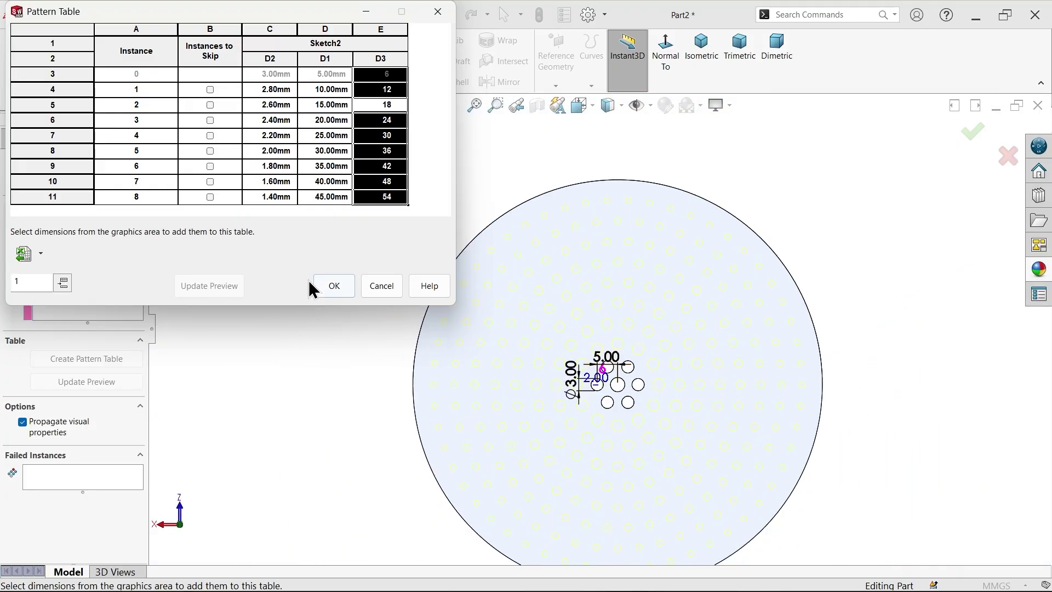
click(334, 290)
scroll(536, 361, up, 3)
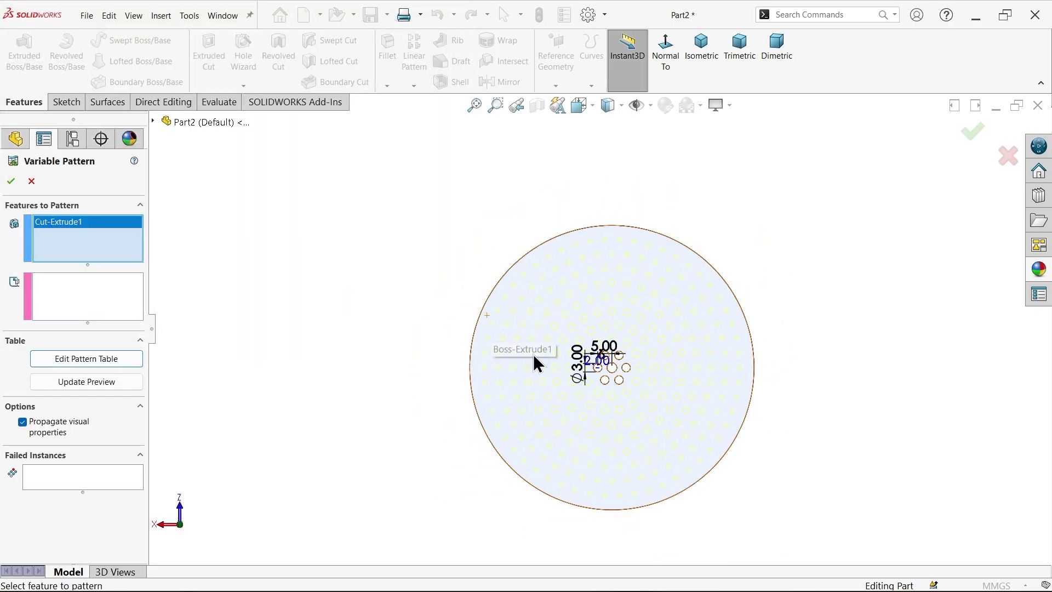
scroll(599, 418, down, 5)
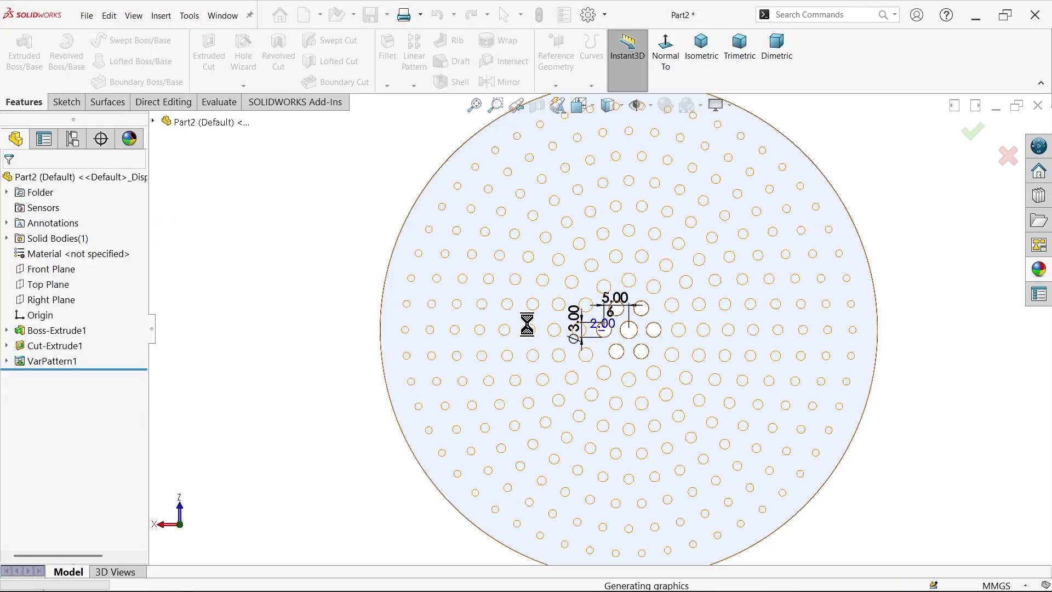
Change the whole part's appearance colour to magenta
scroll(686, 353, down, 2)
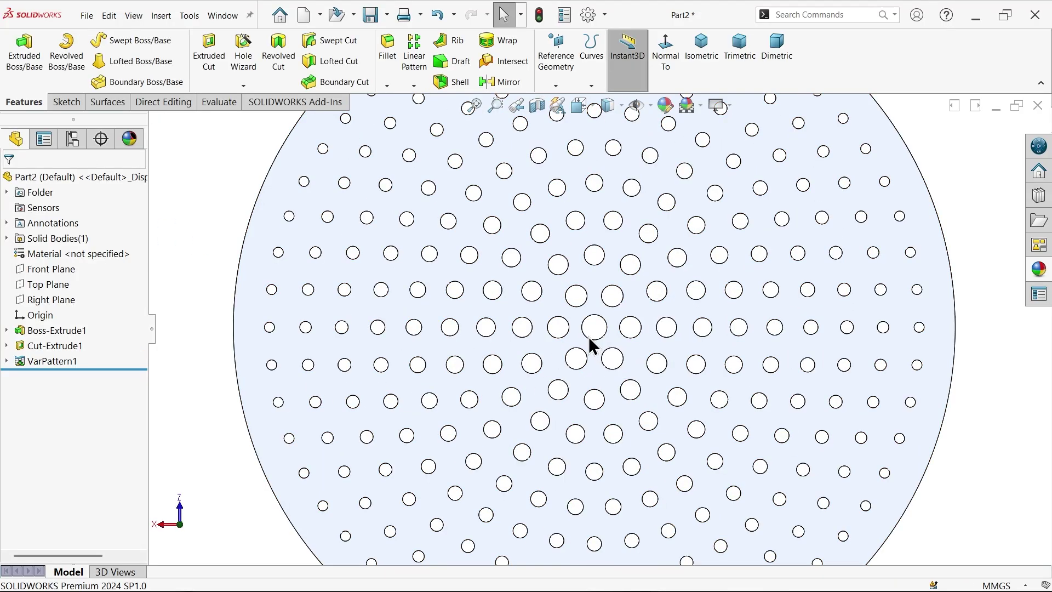
scroll(597, 340, down, 3)
key(f)
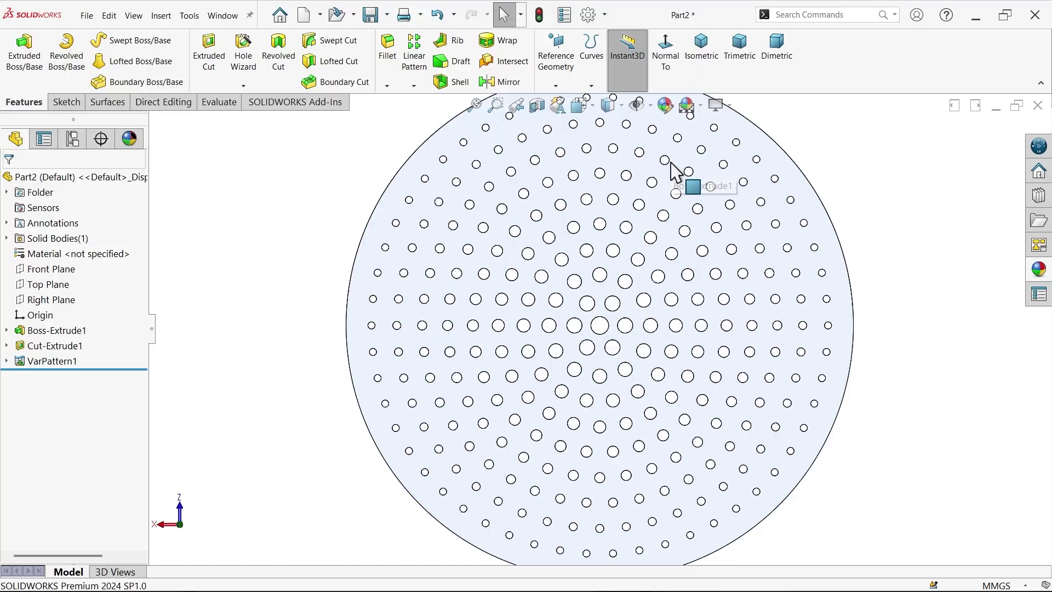
click(665, 105)
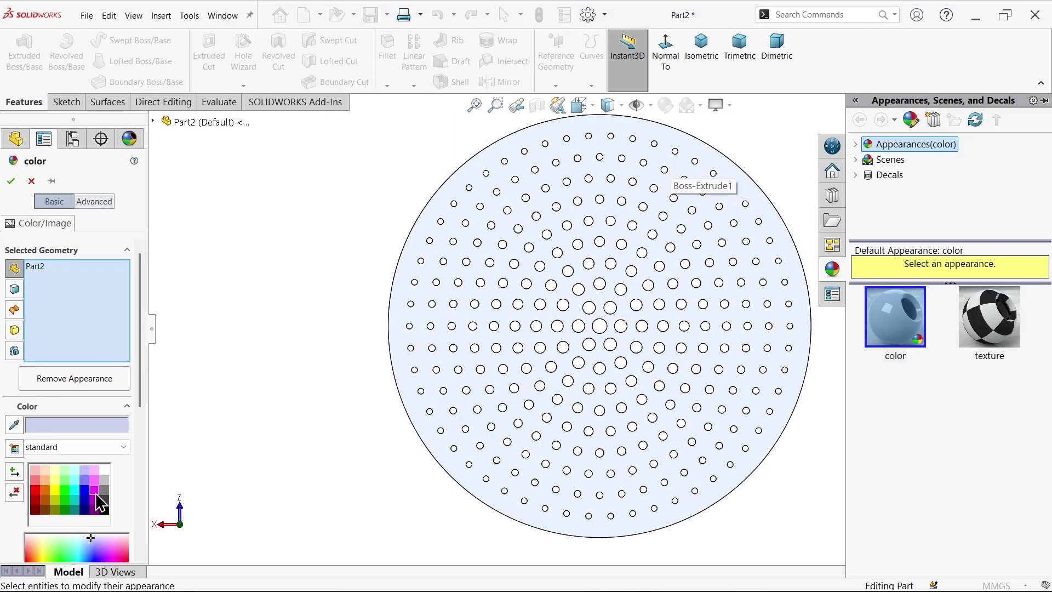
click(96, 493)
click(15, 180)
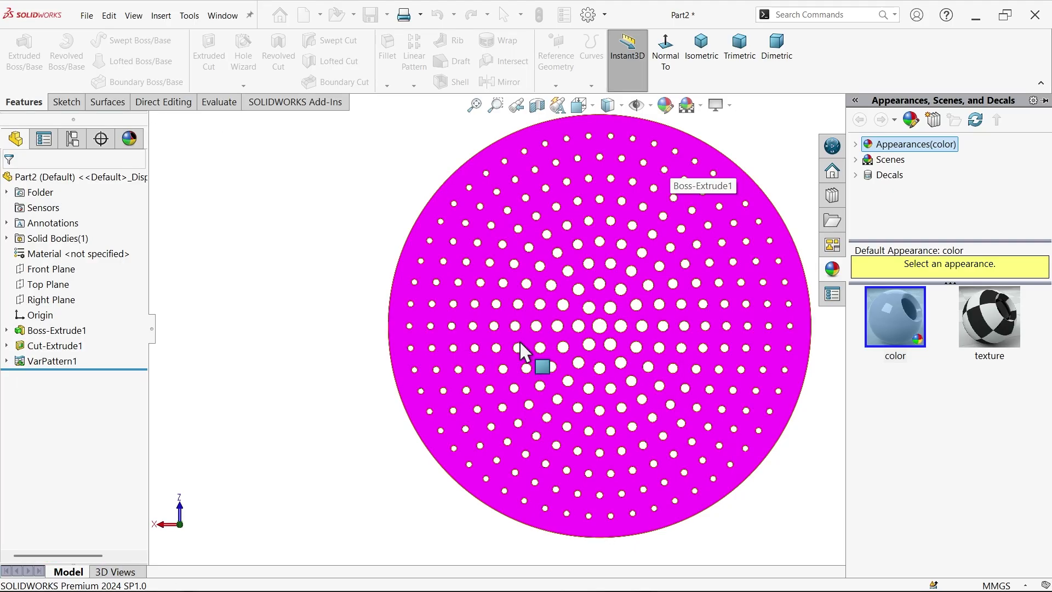
Examine the finished hole pattern across the disc from face-on and tilted views
scroll(607, 341, down, 3)
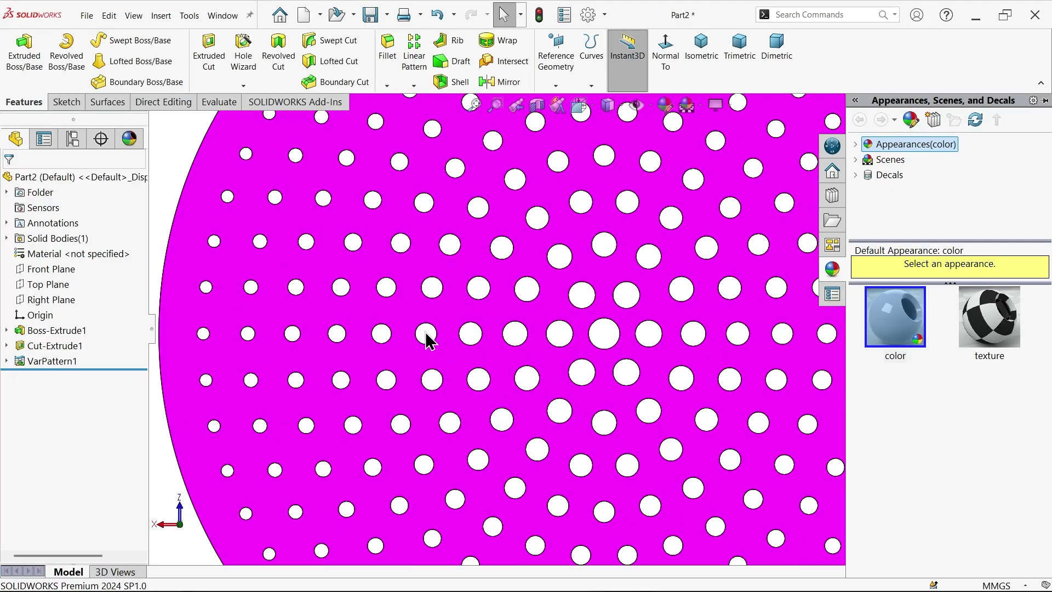
key(ctrl+shift+z)
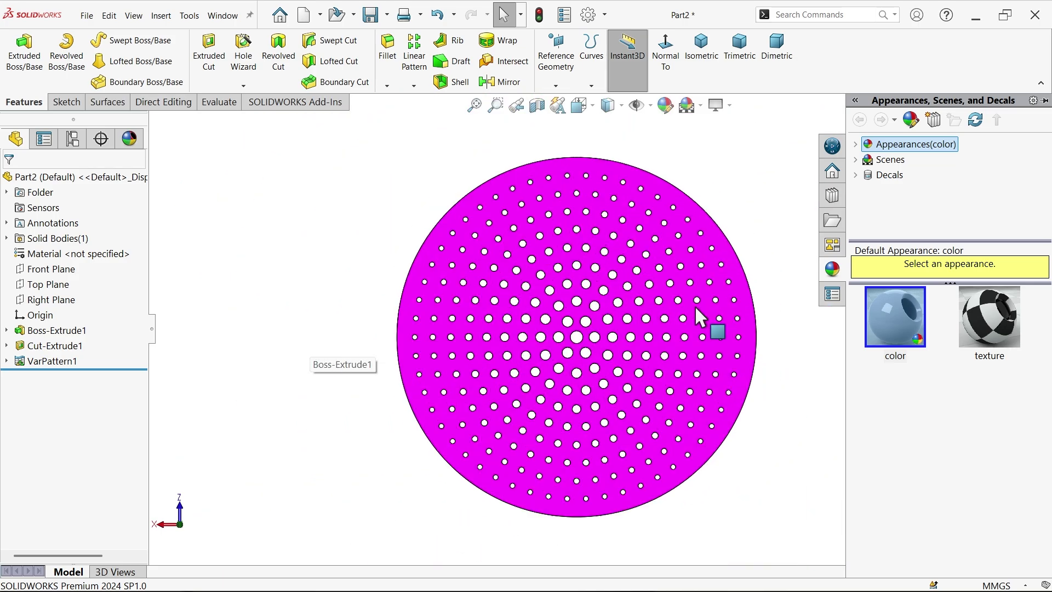
scroll(695, 306, down, 2)
drag(660, 257, 623, 371)
scroll(423, 329, up, 4)
middle_drag(622, 371, 623, 225)
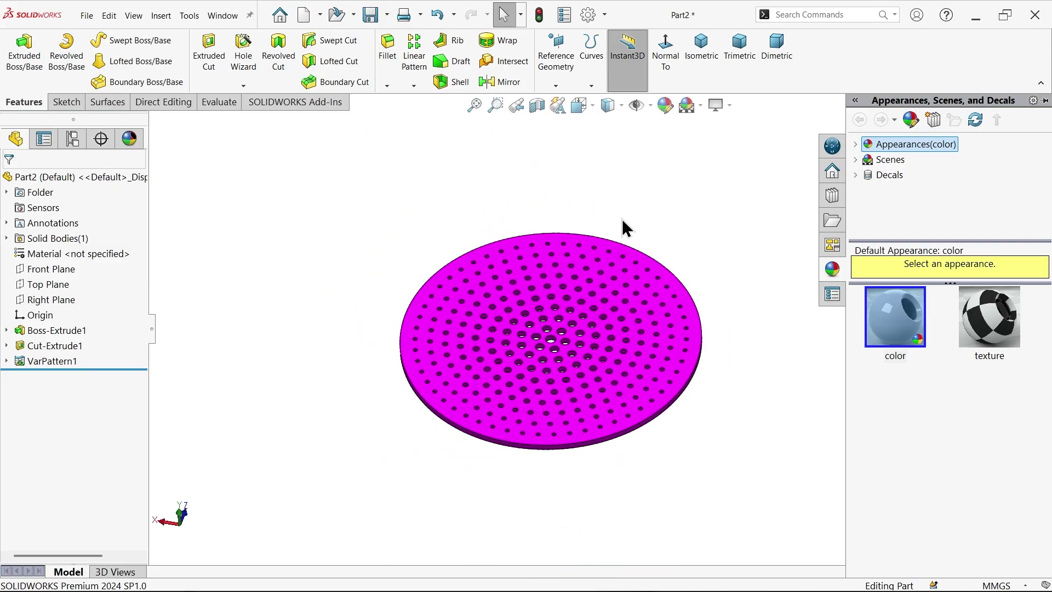
scroll(575, 369, down, 6)
drag(623, 225, 534, 377)
scroll(453, 374, up, 3)
drag(423, 387, 639, 382)
mouse_move(639, 383)
middle_down()
mouse_move(669, 357)
mouse_move(640, 377)
middle_up()
scroll(639, 377, up, 2)
scroll(635, 356, down, 3)
drag(639, 376, 595, 326)
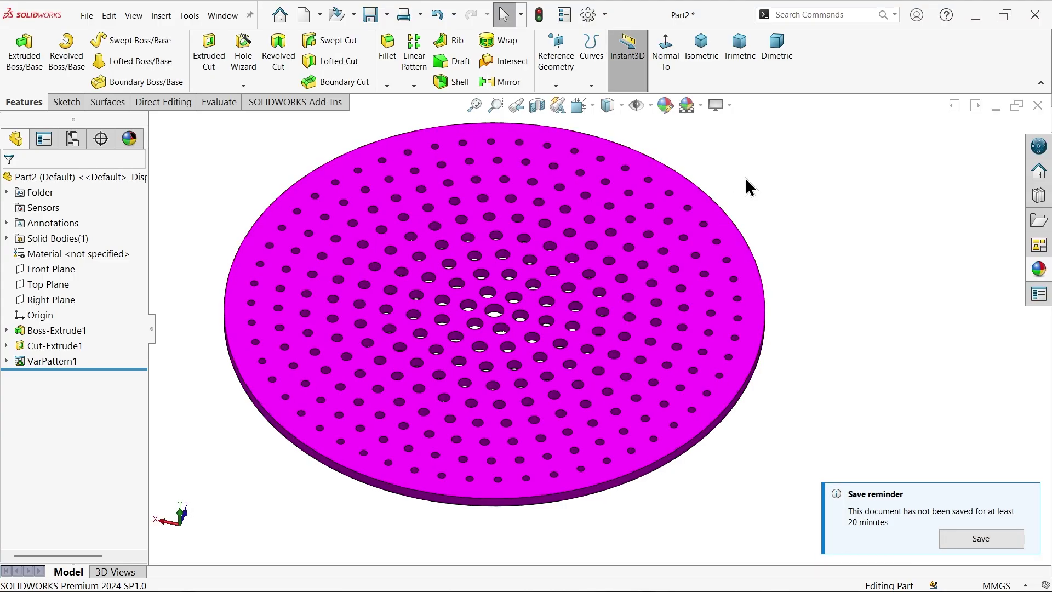